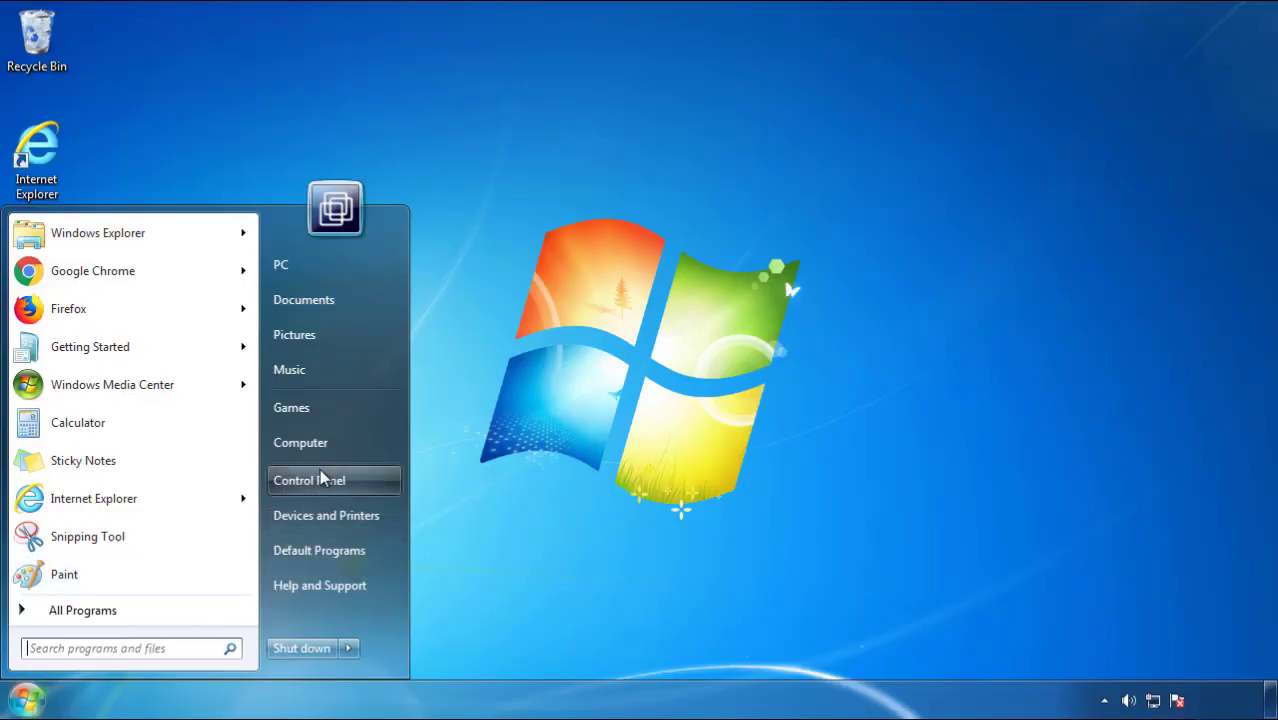
# Step: Open Programs and Features and sort by Installed On, newest first, so SearchMine 2.00 is on top
pyautogui.click(320, 475)
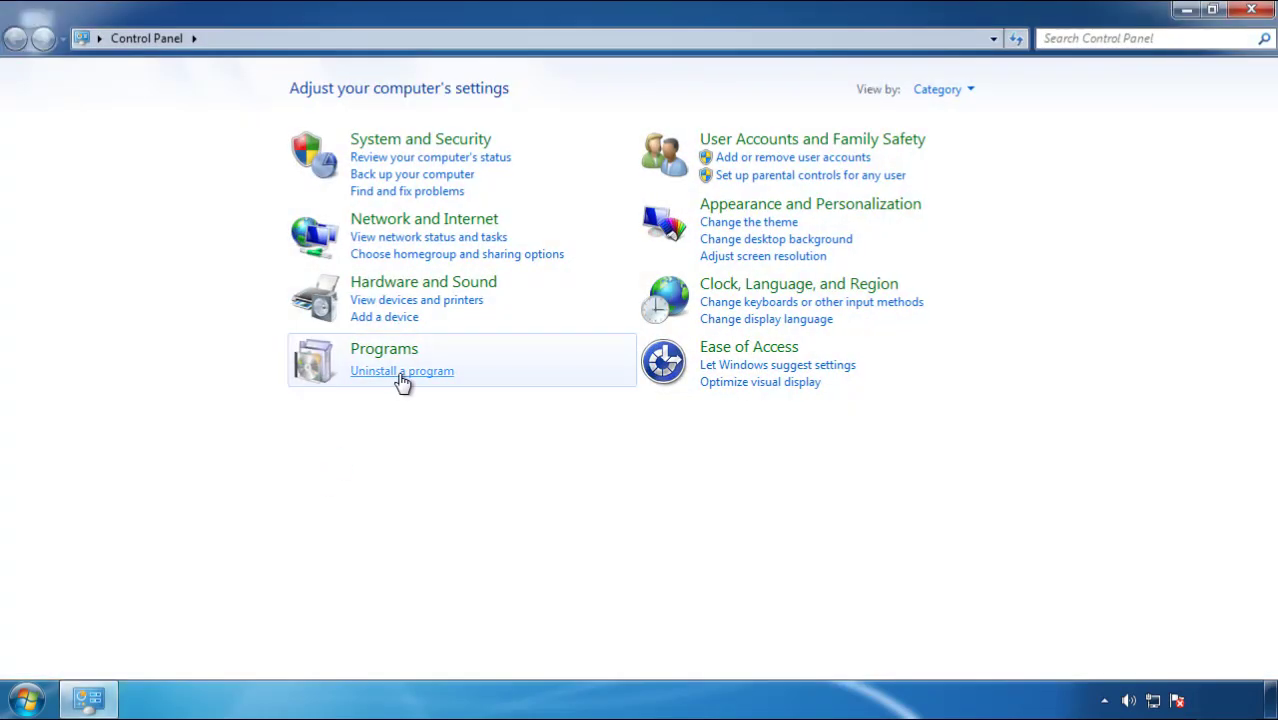
pyautogui.click(399, 373)
pyautogui.click(748, 188)
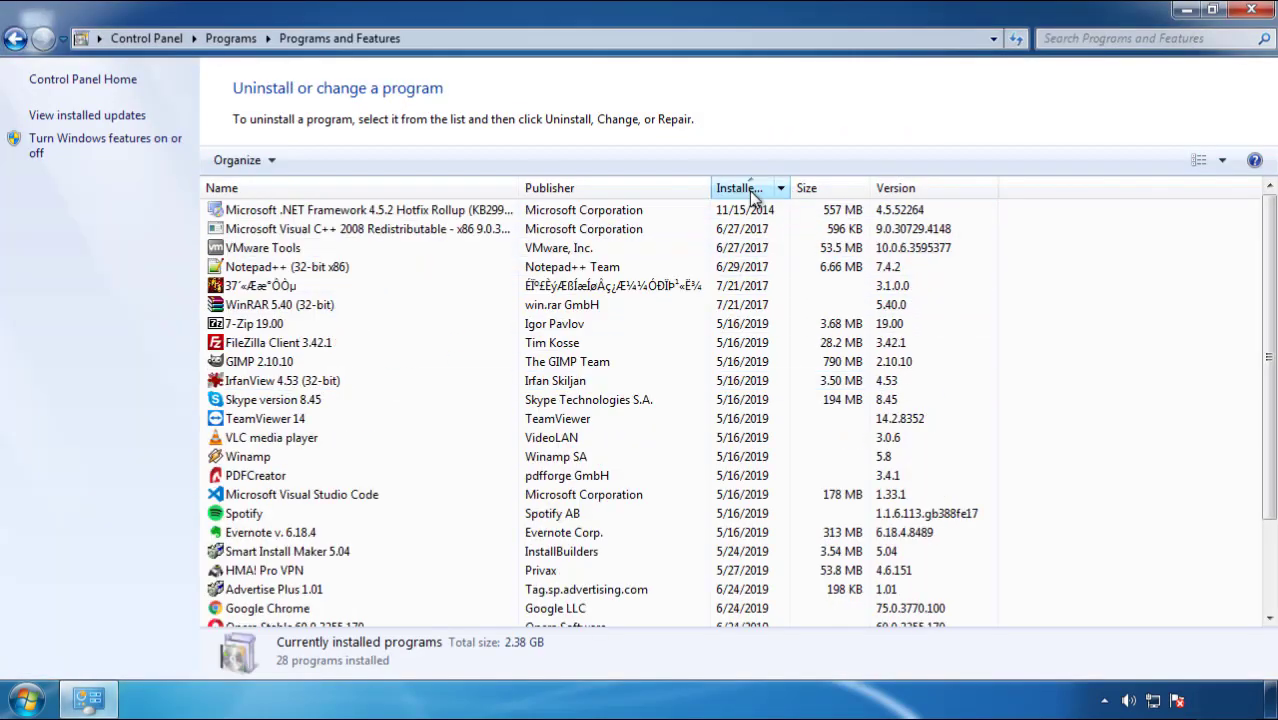
pyautogui.click(749, 193)
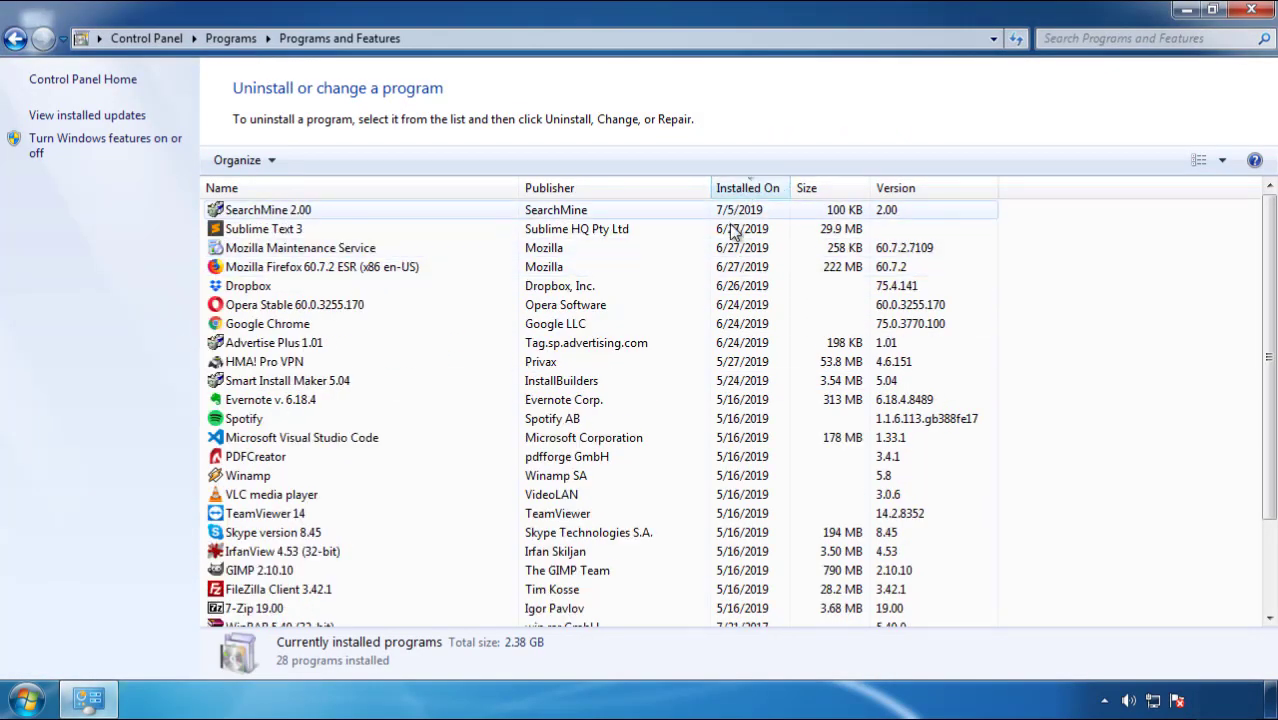
# Step: Uninstall SearchMine 2.00, confirming the removal and finishing its uninstaller
pyautogui.click(270, 212)
pyautogui.click(318, 160)
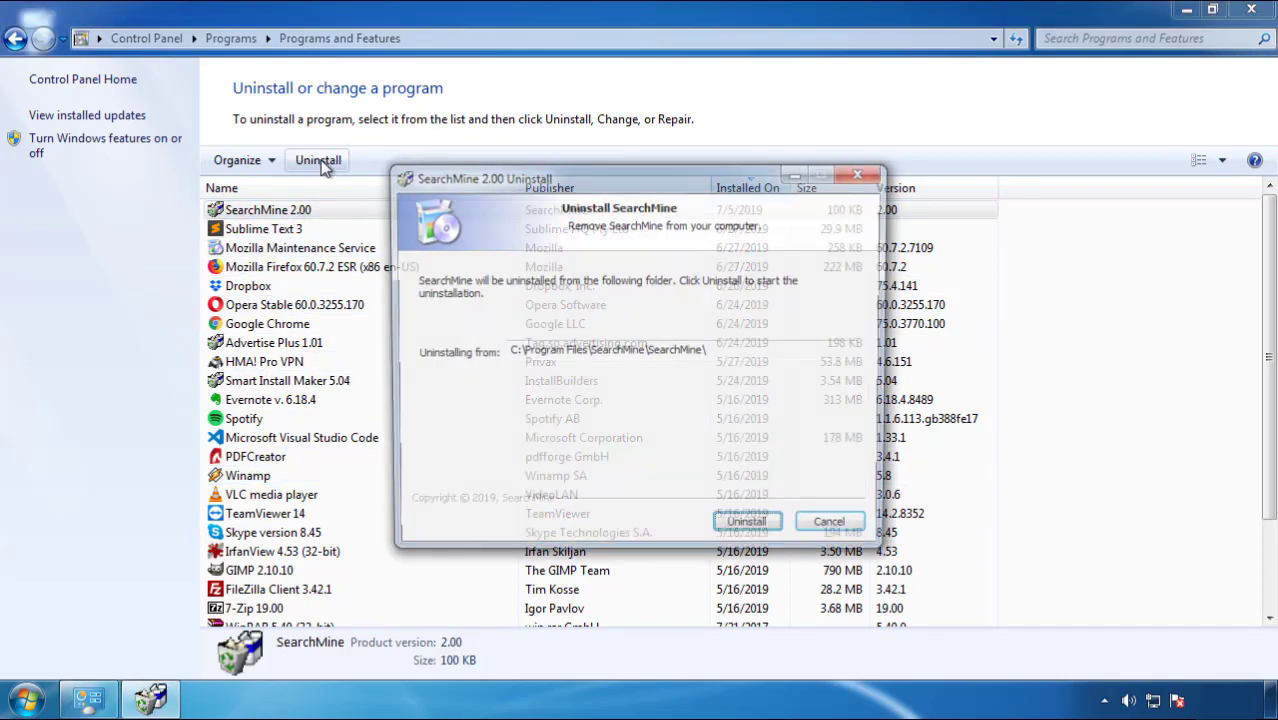
pyautogui.click(743, 530)
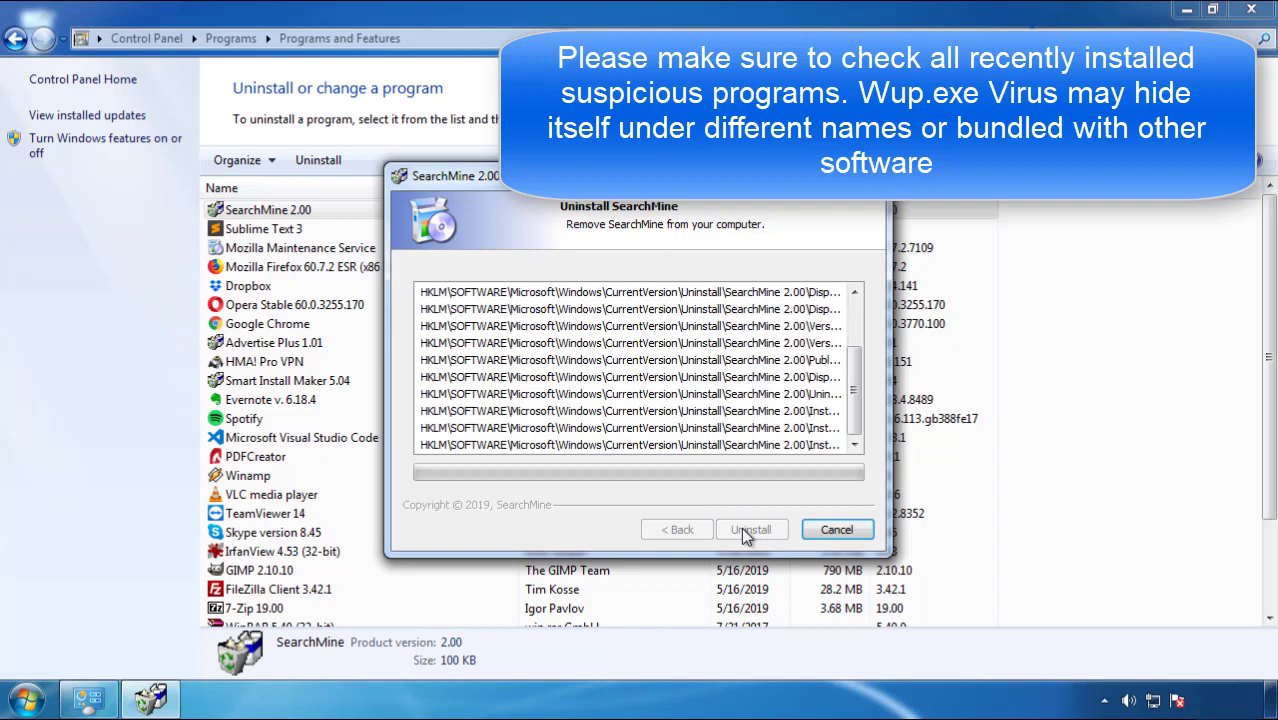
pyautogui.click(741, 528)
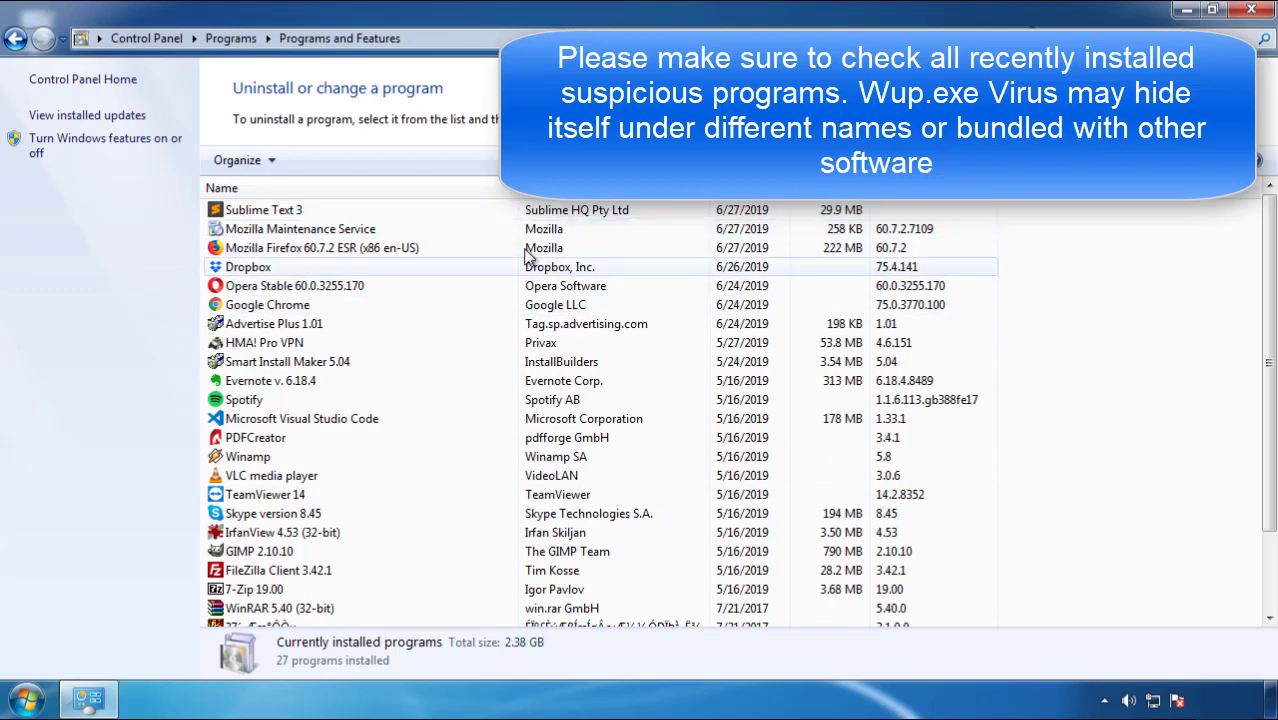
# Step: Close Programs and Features, restart from the Start menu, and boot into Safe Mode via F8
pyautogui.click(1252, 12)
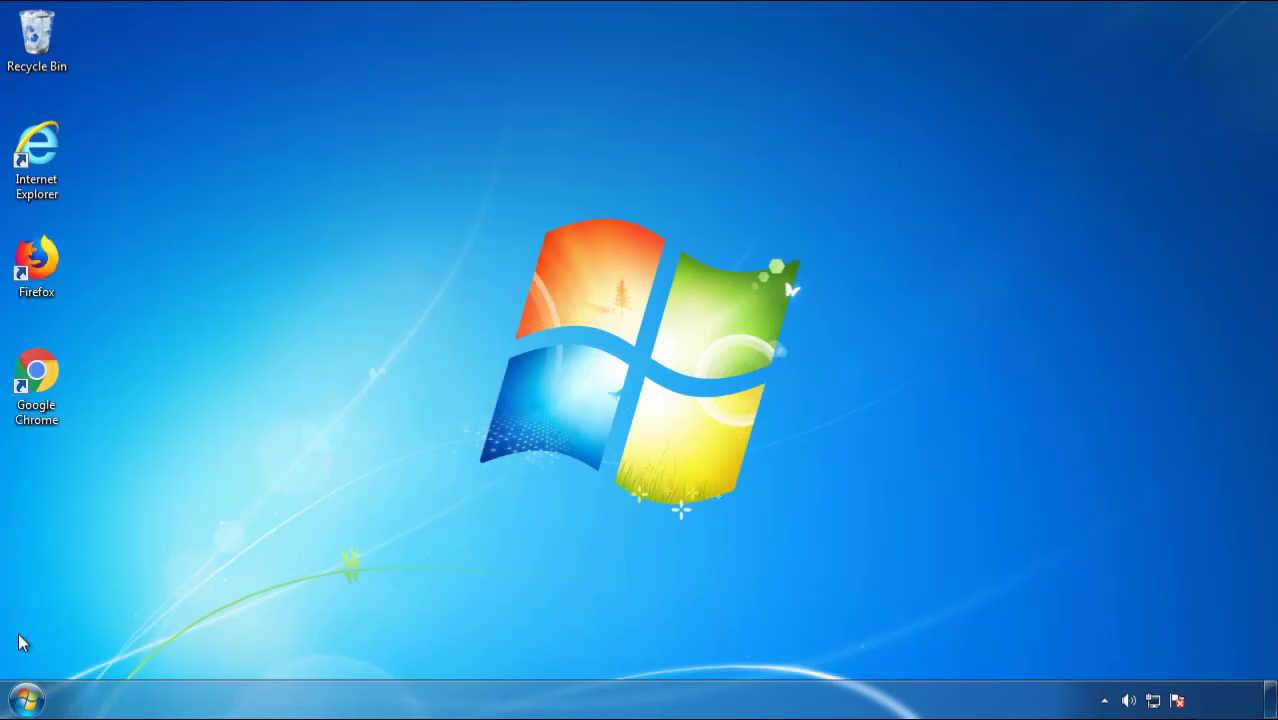
pyautogui.click(25, 698)
pyautogui.click(348, 649)
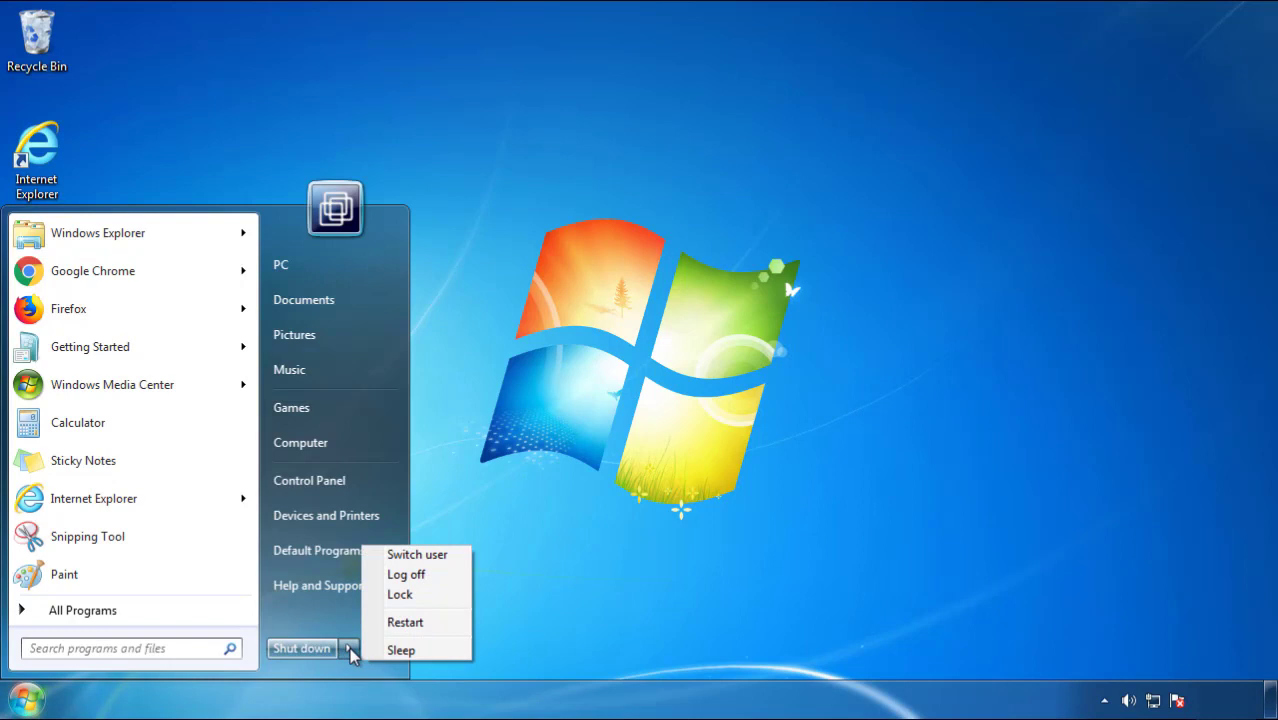
pyautogui.click(662, 570)
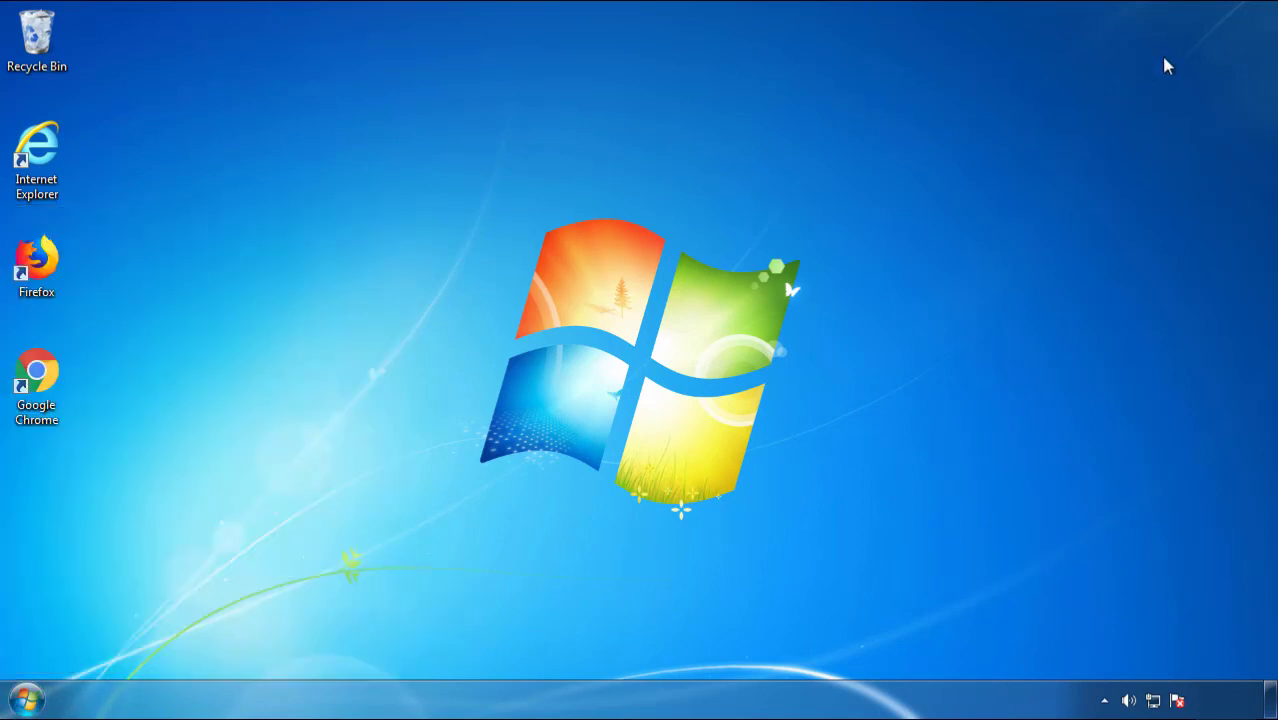
pyautogui.click(413, 630)
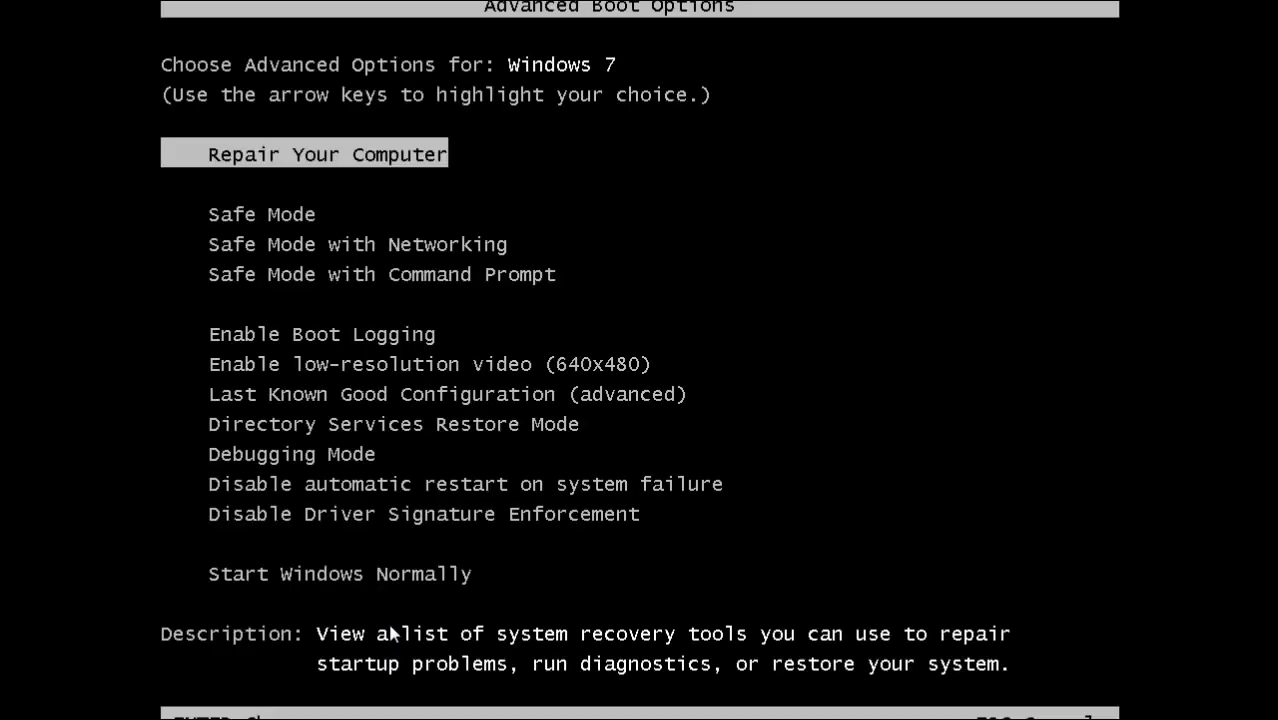
pyautogui.press('Down')
pyautogui.press('Return')
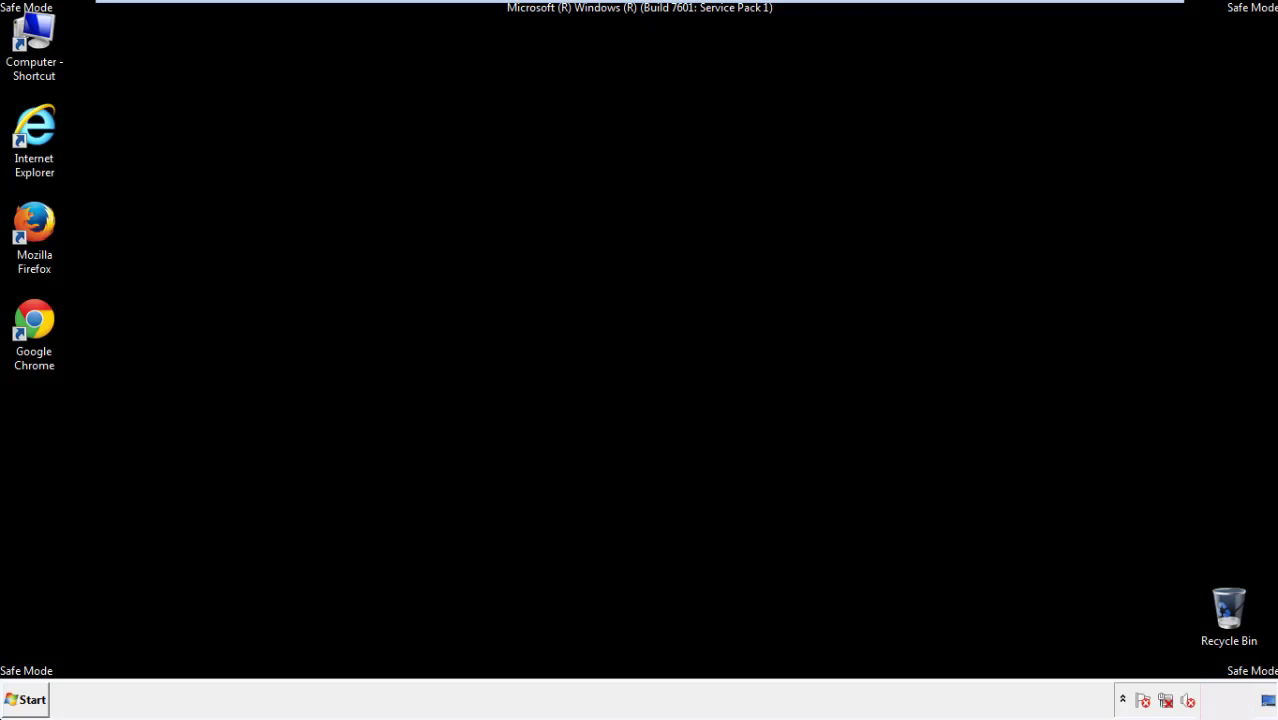
# Step: Launch Firefox, decline the default-browser prompt, and leave the Menu Bar shown
pyautogui.doubleClick(46, 234)
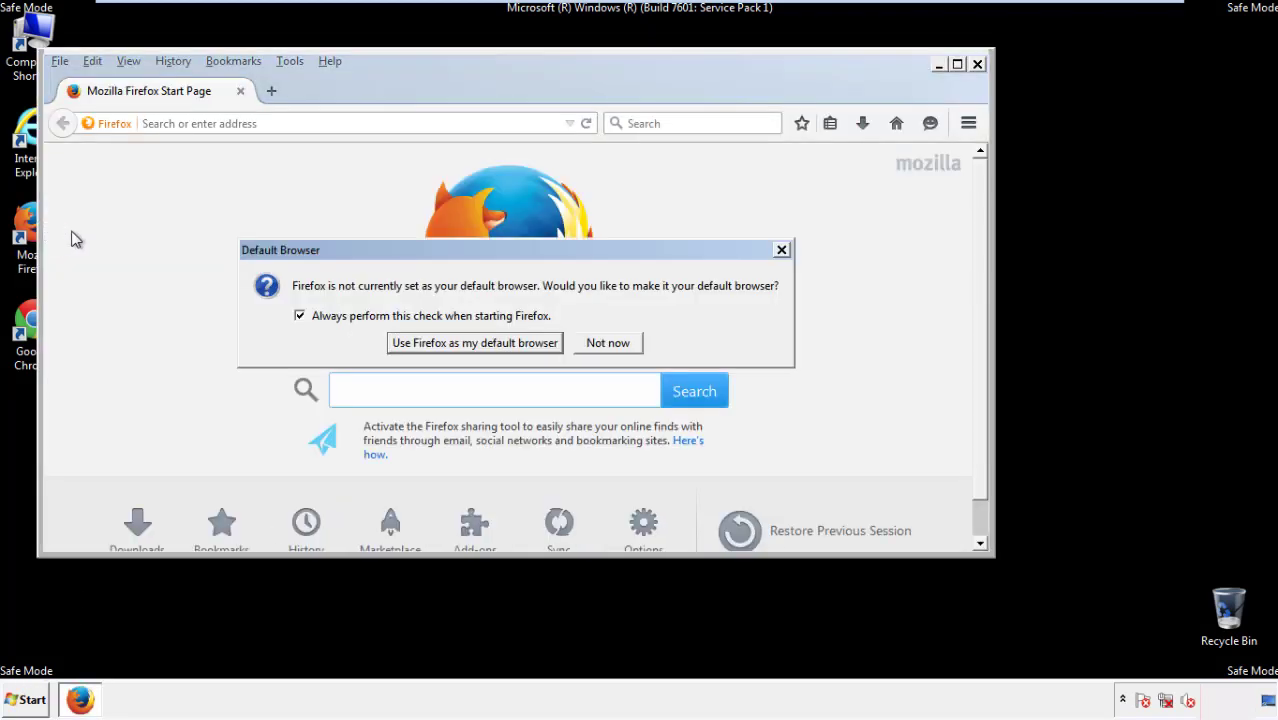
pyautogui.click(612, 343)
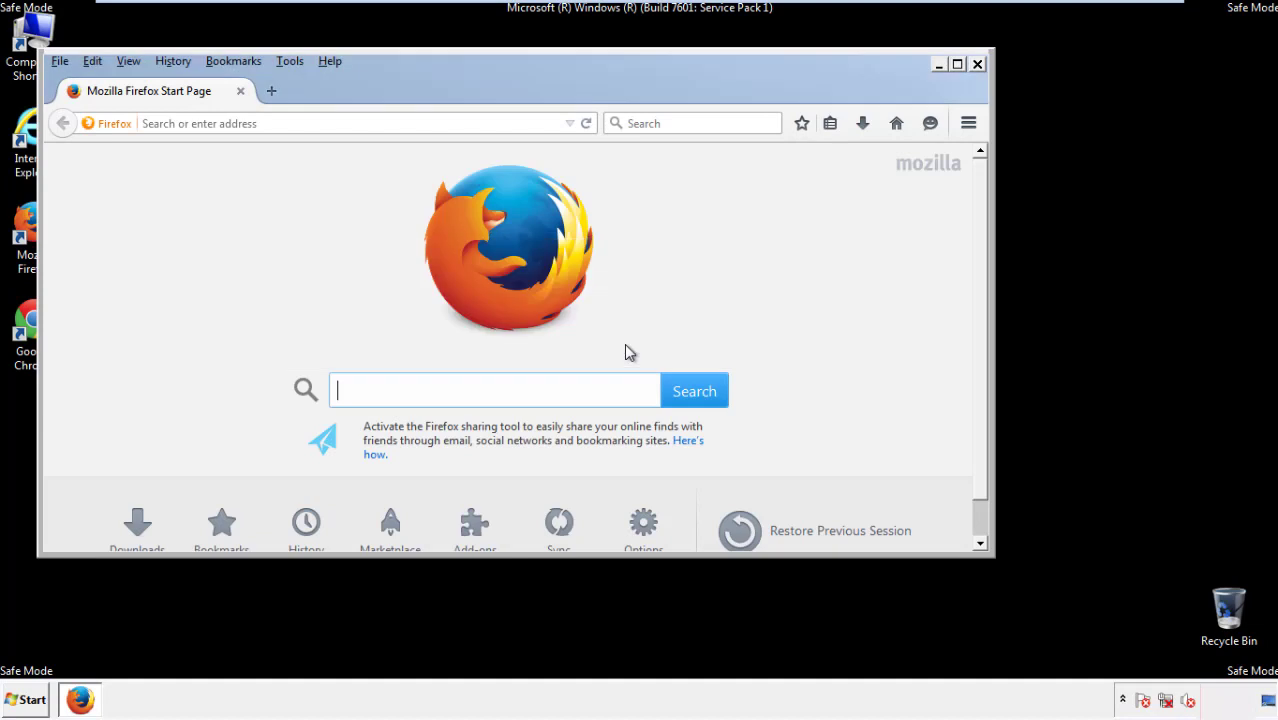
pyautogui.rightClick(390, 86)
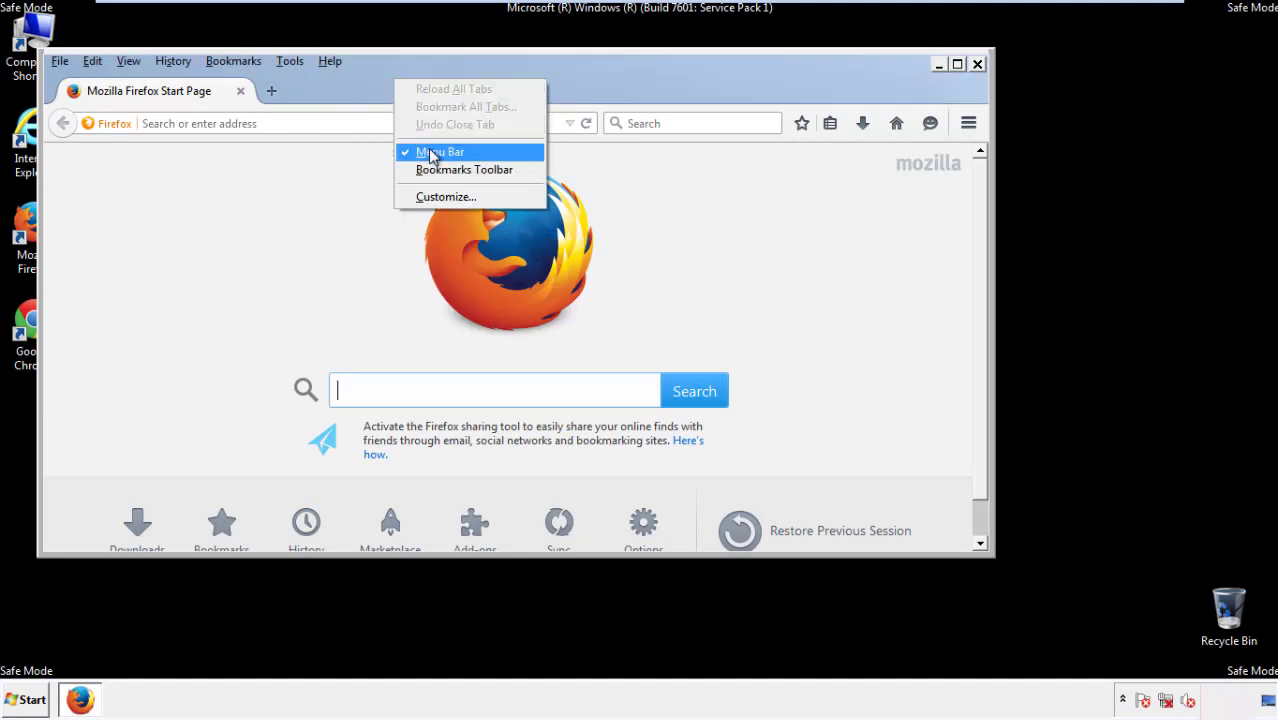
pyautogui.click(430, 149)
pyautogui.rightClick(403, 81)
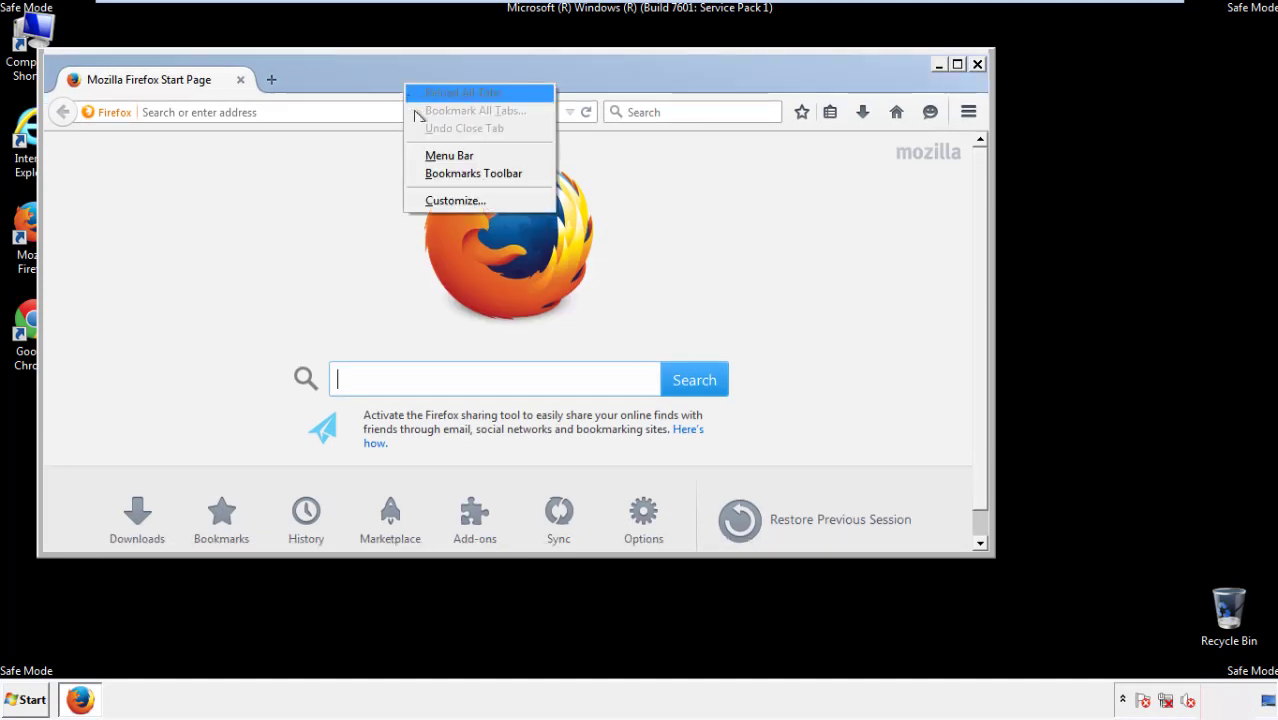
pyautogui.click(430, 157)
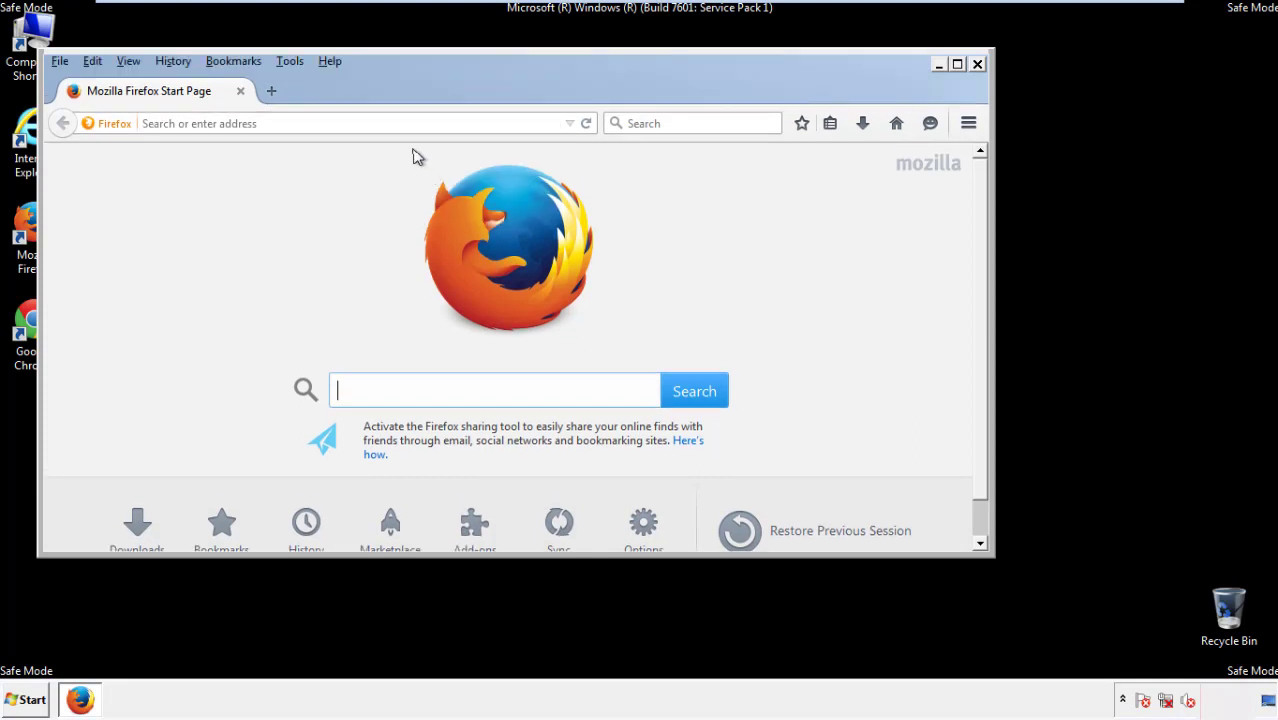
# Step: Clear Firefox's history, cookies, cache, logins, offline and site data for time range Everything
pyautogui.click(180, 64)
pyautogui.click(194, 100)
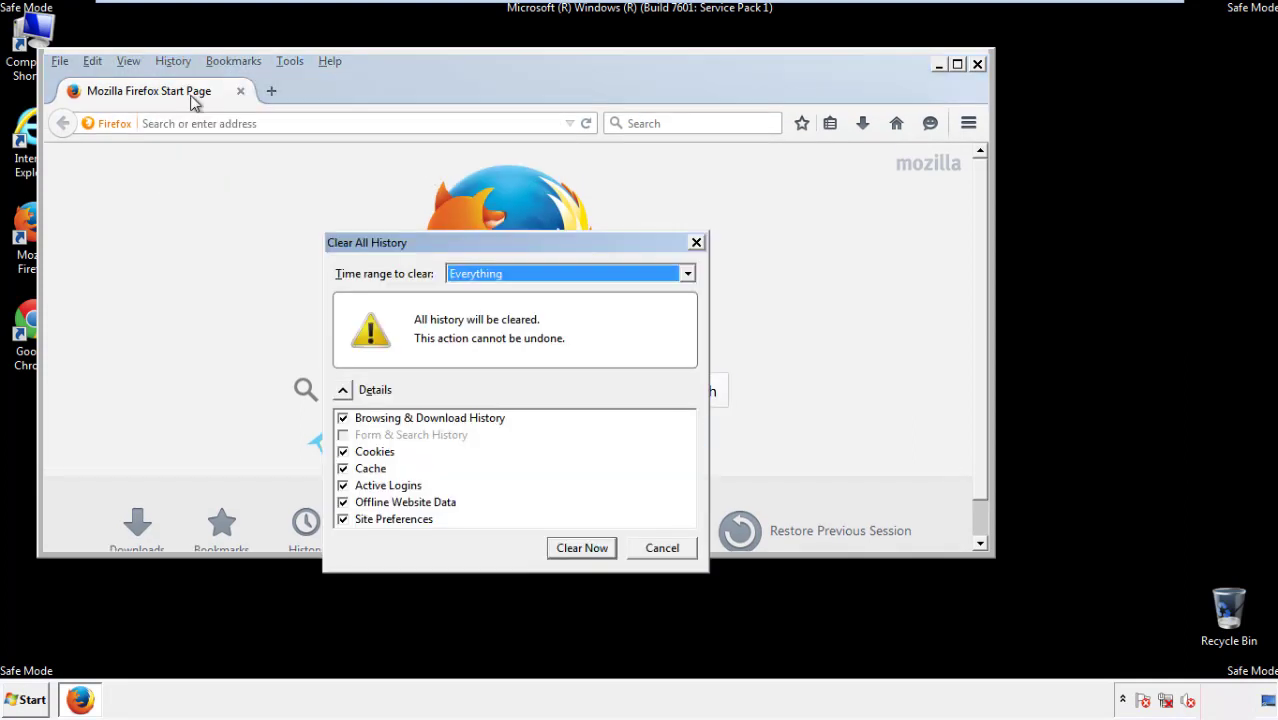
pyautogui.click(474, 276)
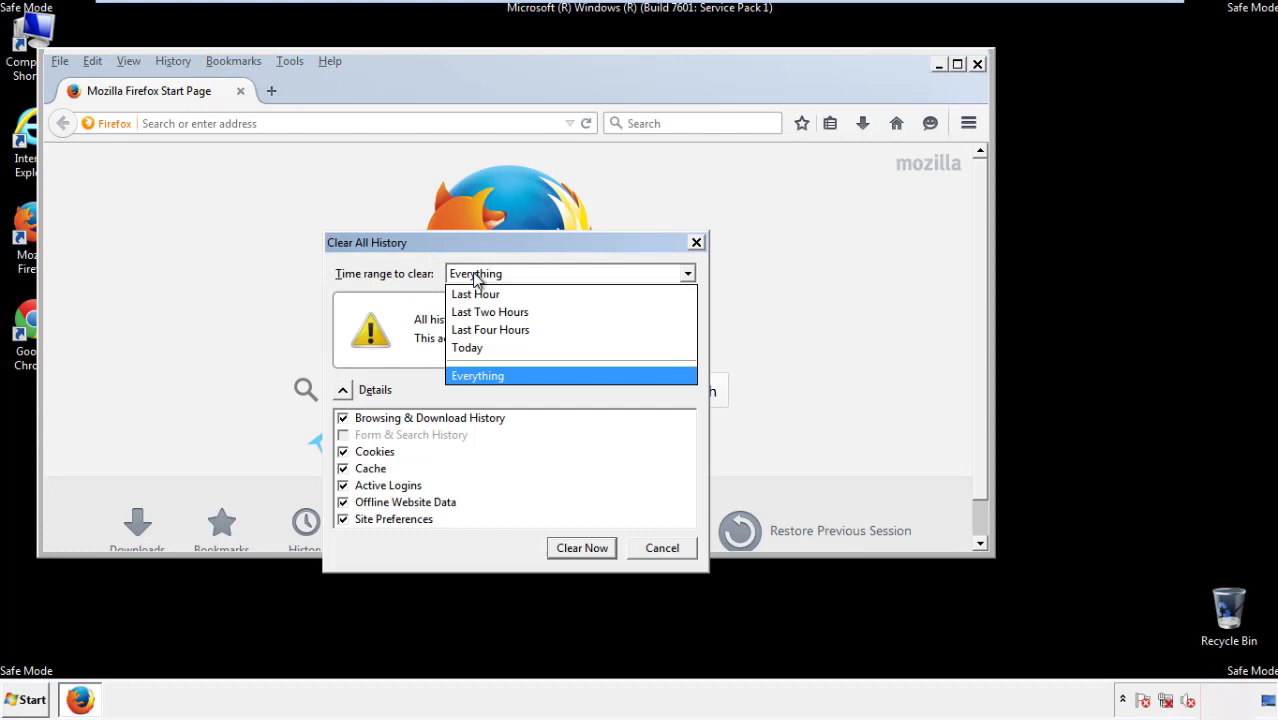
pyautogui.click(478, 373)
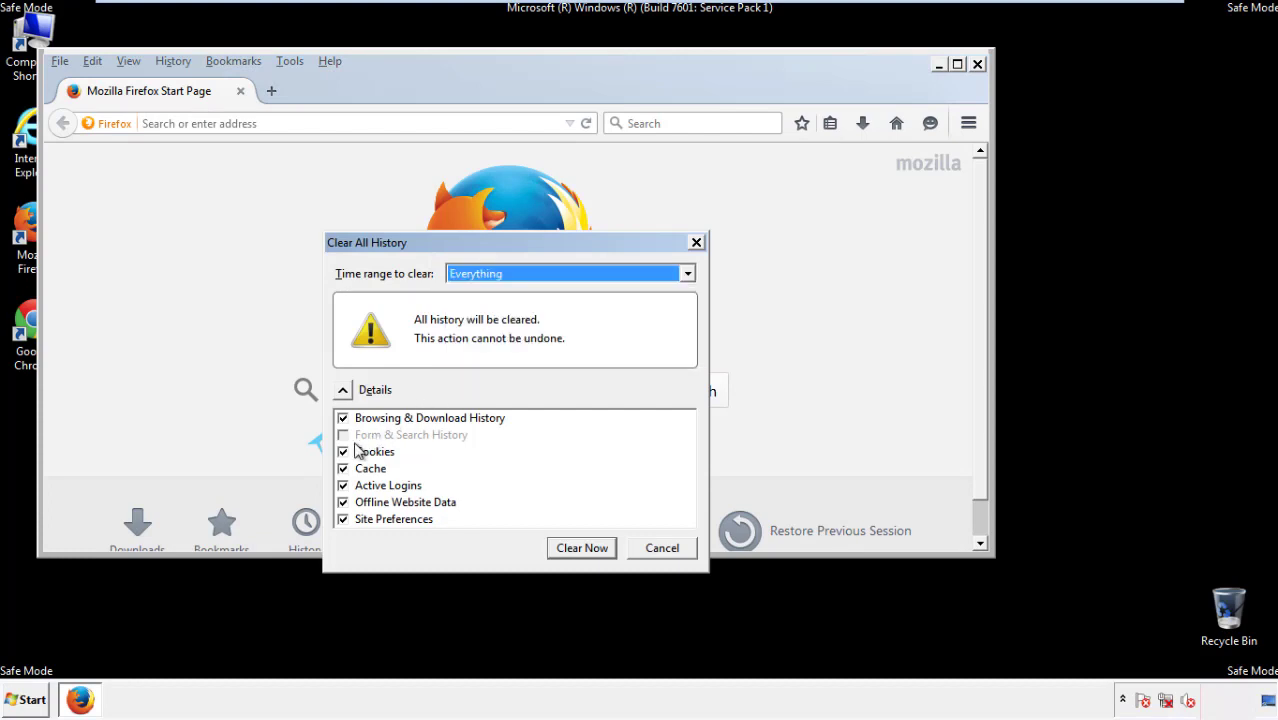
pyautogui.click(343, 502)
pyautogui.click(344, 519)
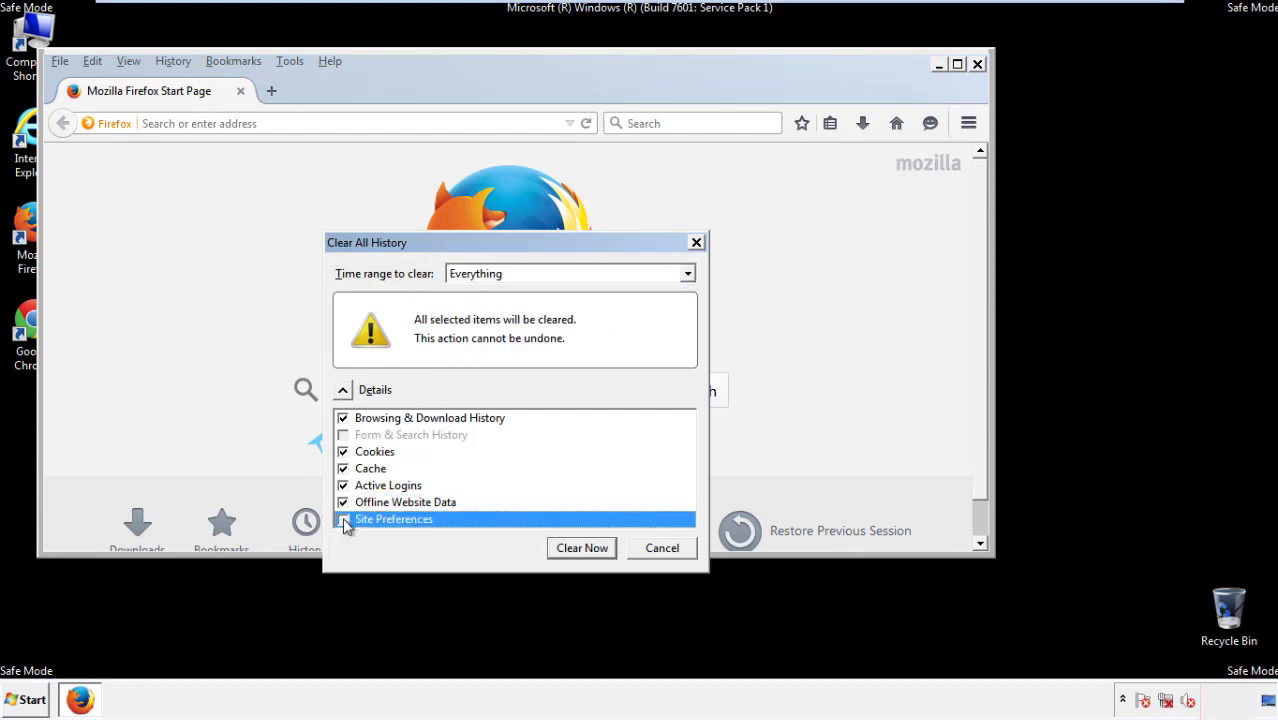
pyautogui.click(581, 548)
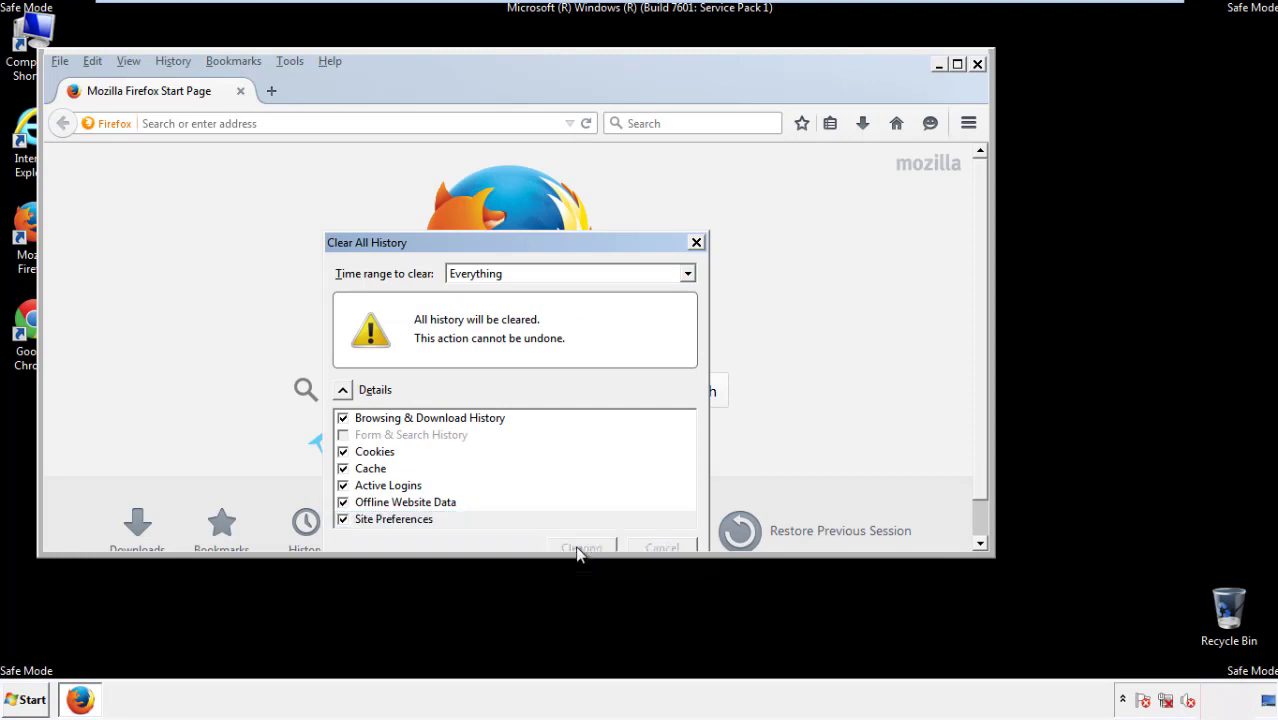
# Step: Refresh Firefox from Troubleshooting Information, finish the import, and decline the default-browser prompt
pyautogui.click(330, 61)
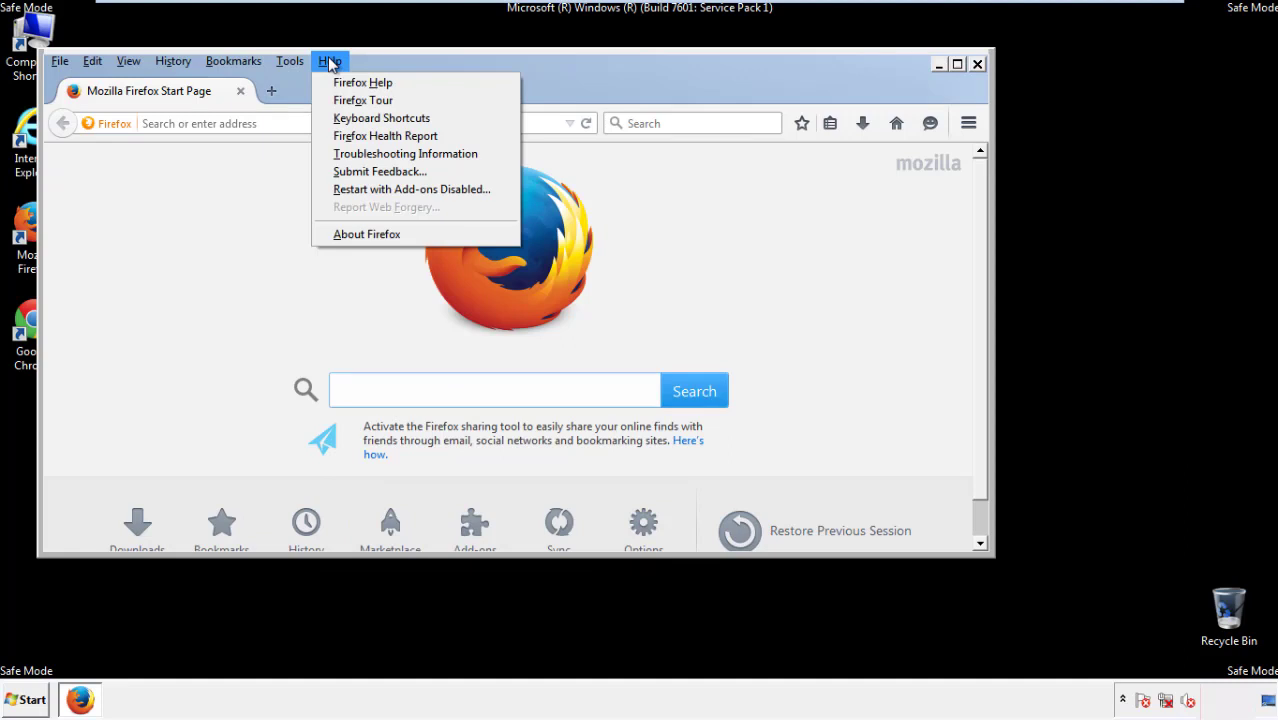
pyautogui.click(370, 153)
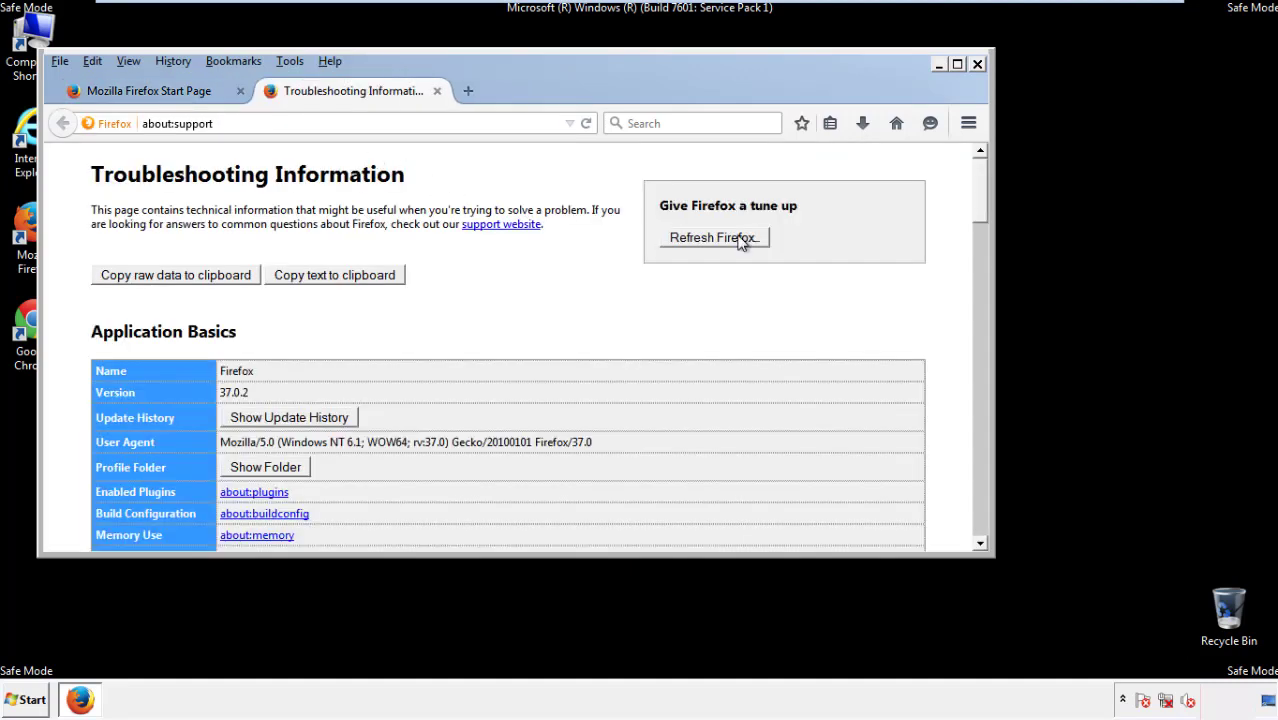
pyautogui.click(740, 242)
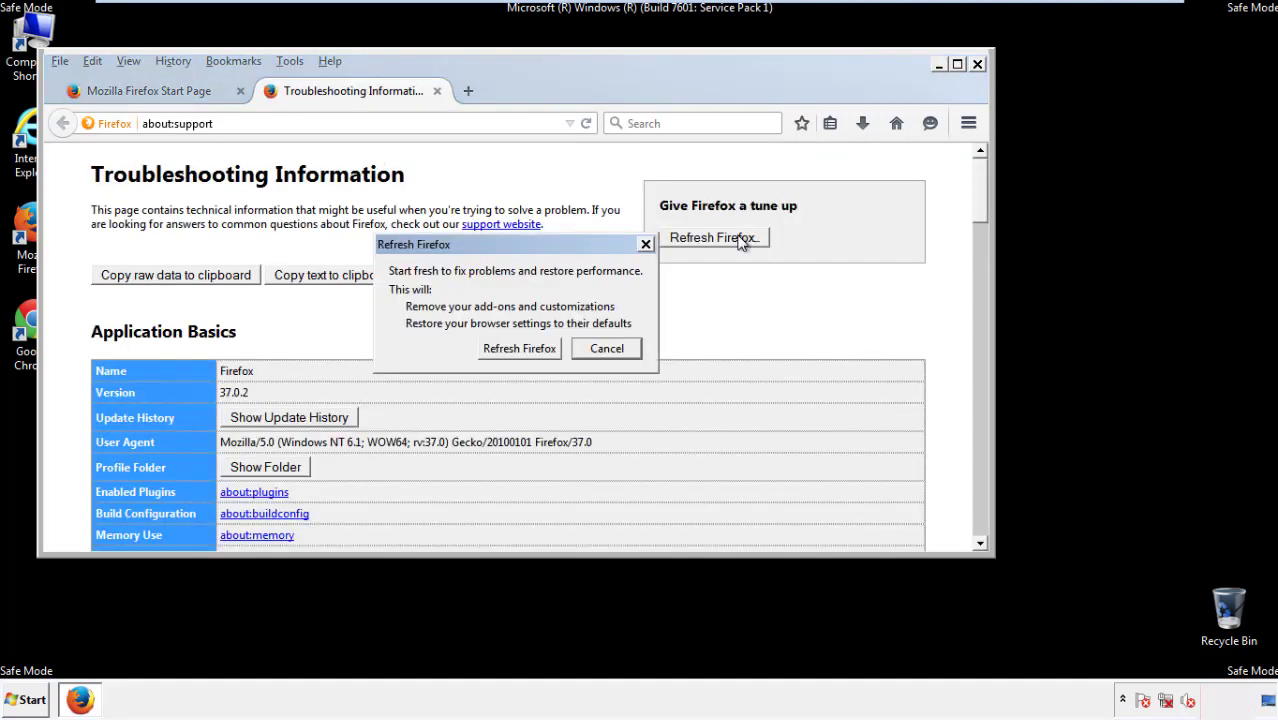
pyautogui.click(520, 349)
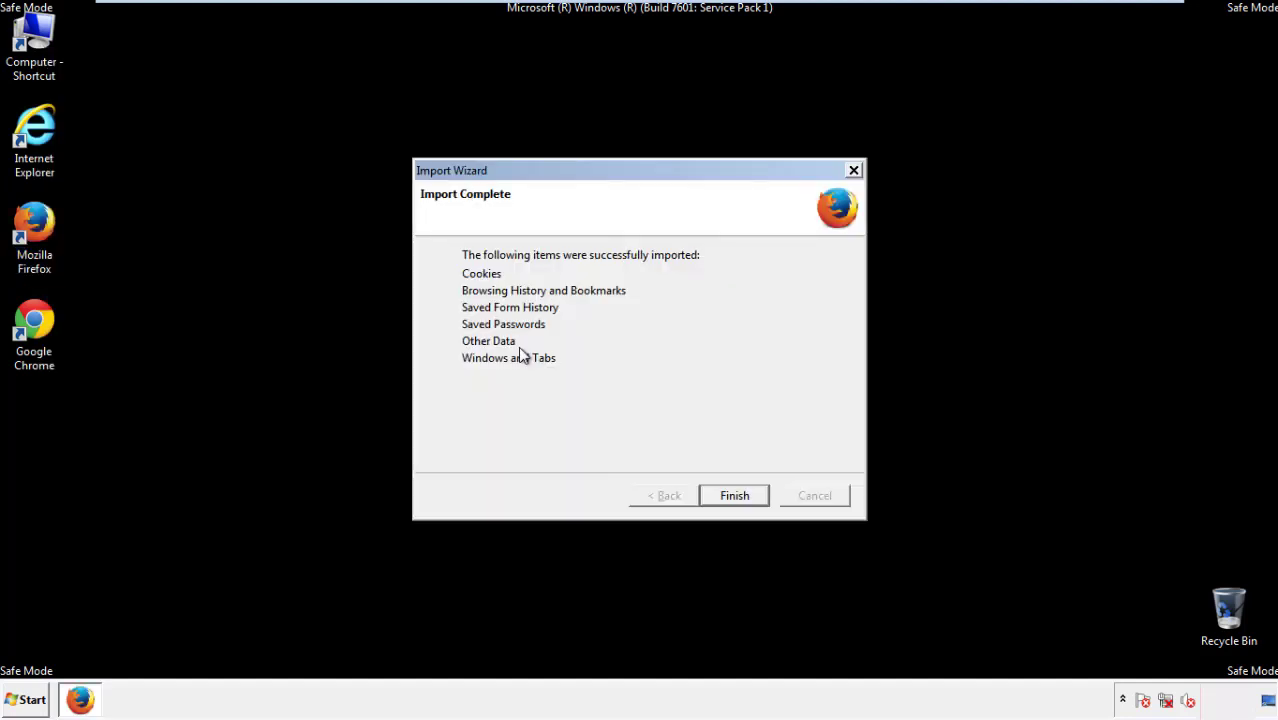
pyautogui.click(734, 496)
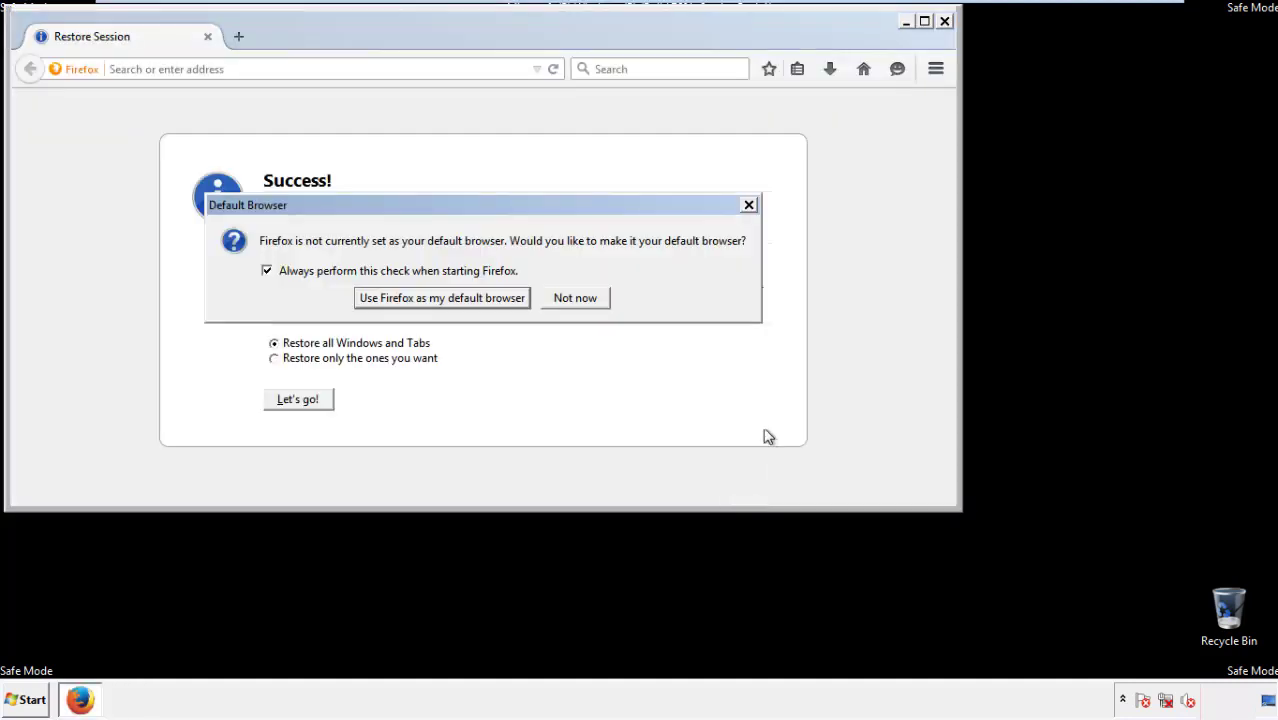
pyautogui.click(577, 296)
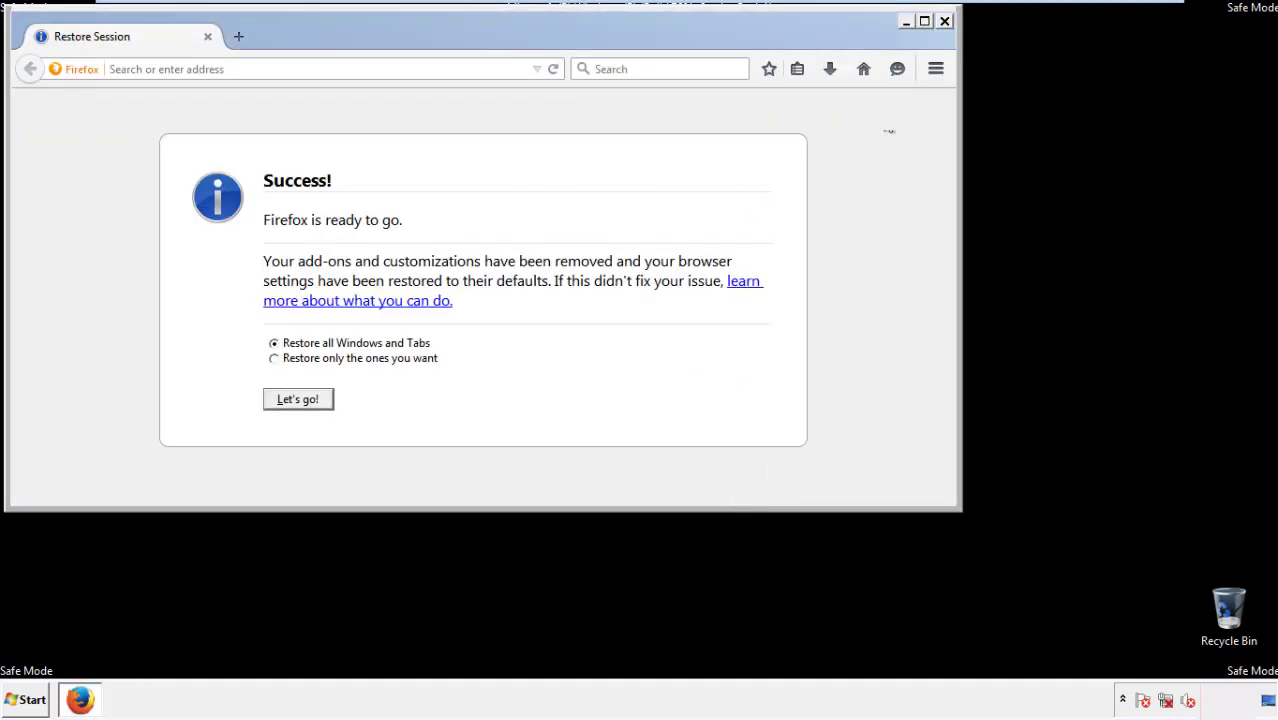
pyautogui.click(944, 21)
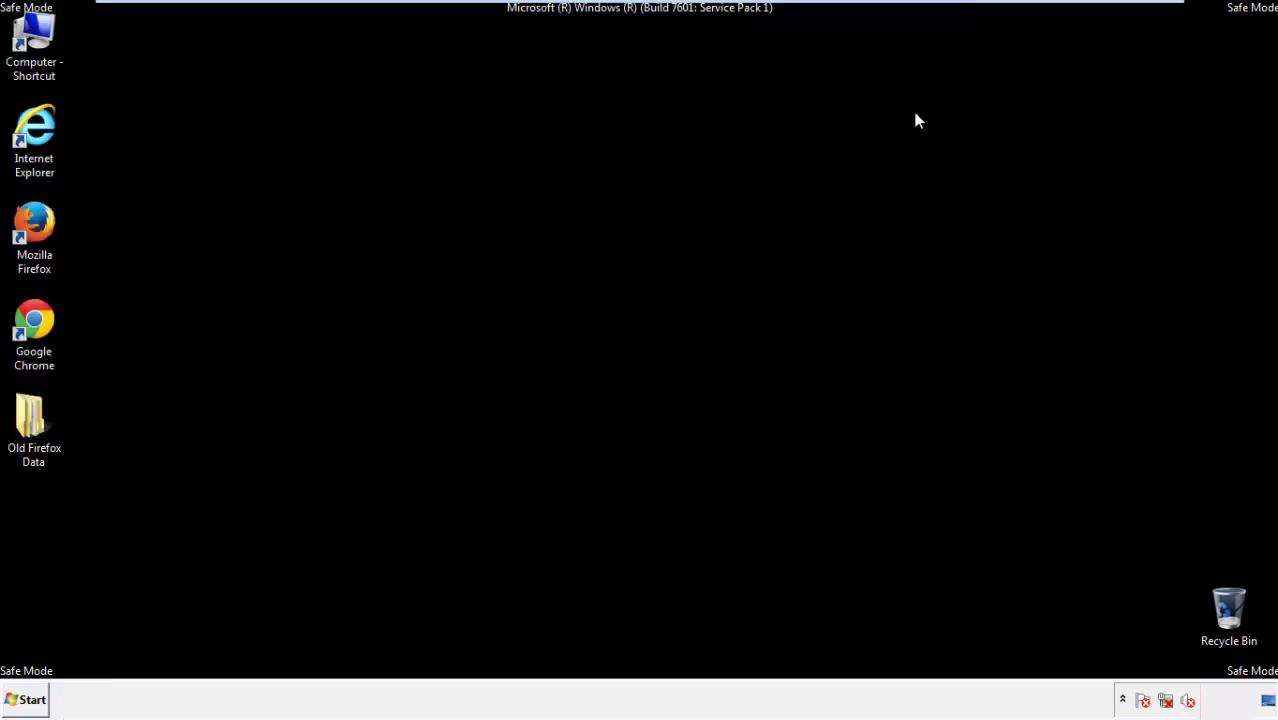
# Step: Launch Chrome, stop its default-browser prompt, and reach the History page through Settings
pyautogui.click(30, 318)
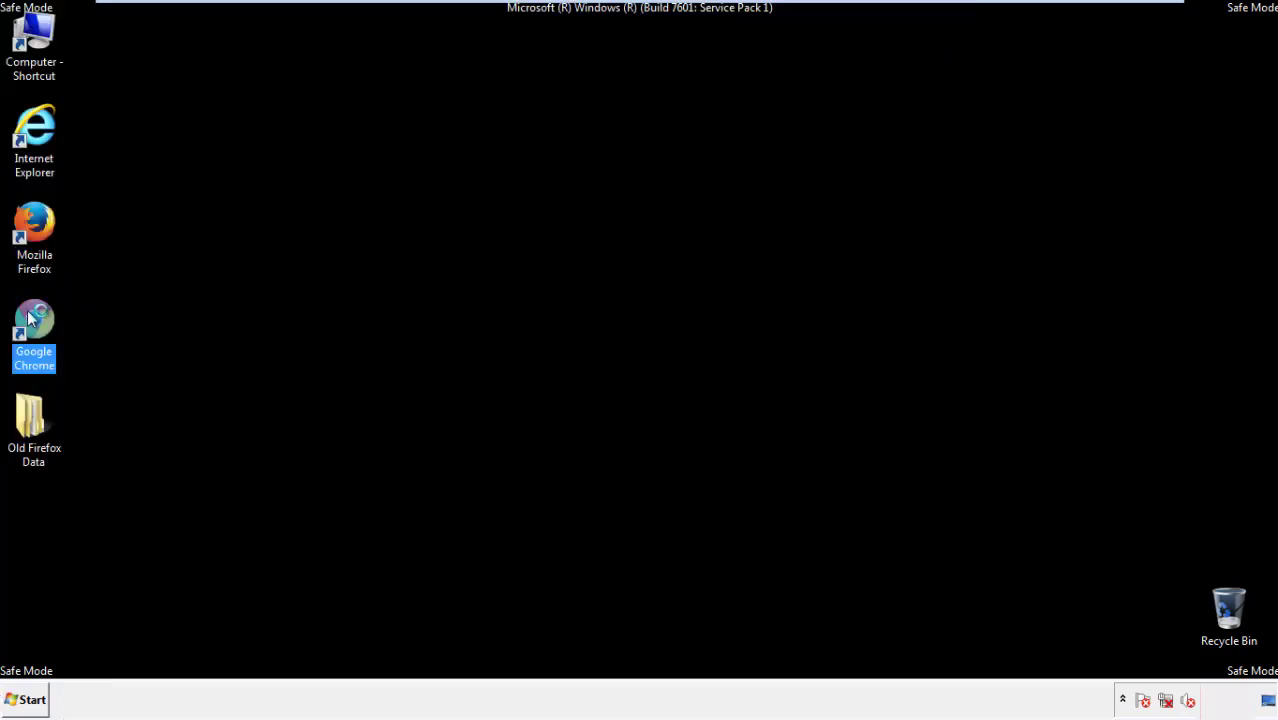
pyautogui.doubleClick(30, 318)
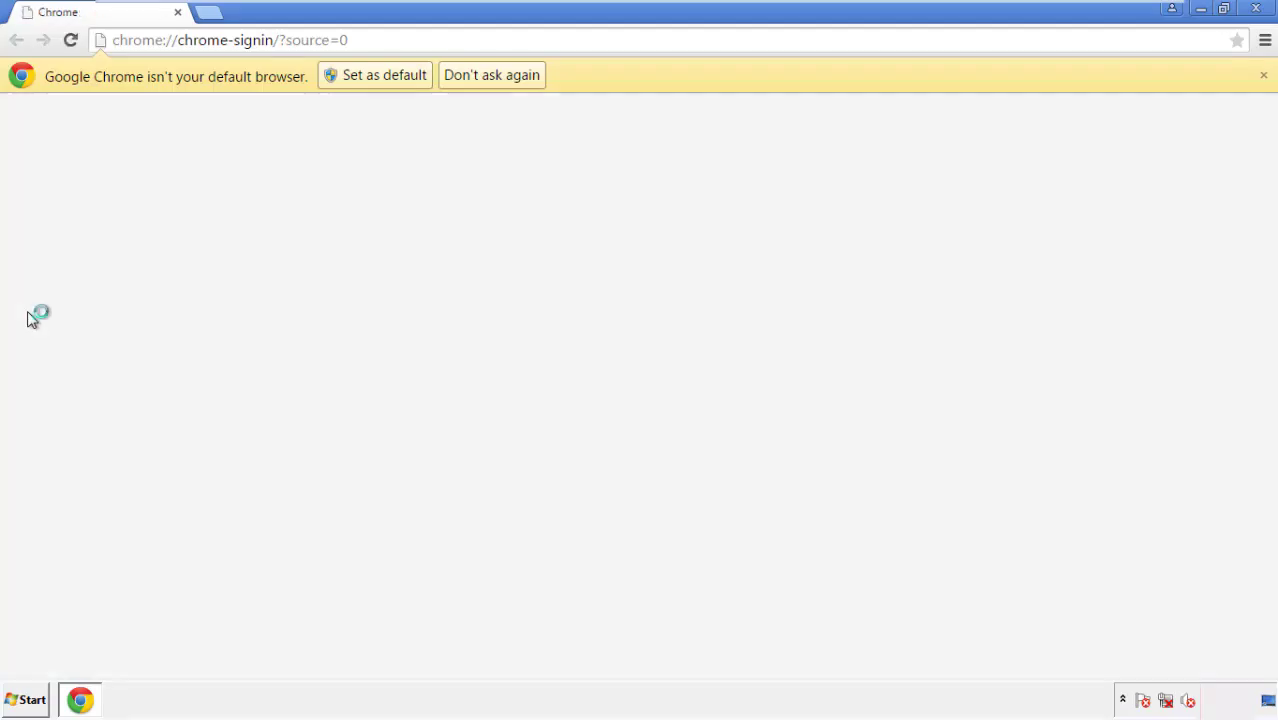
pyautogui.click(514, 78)
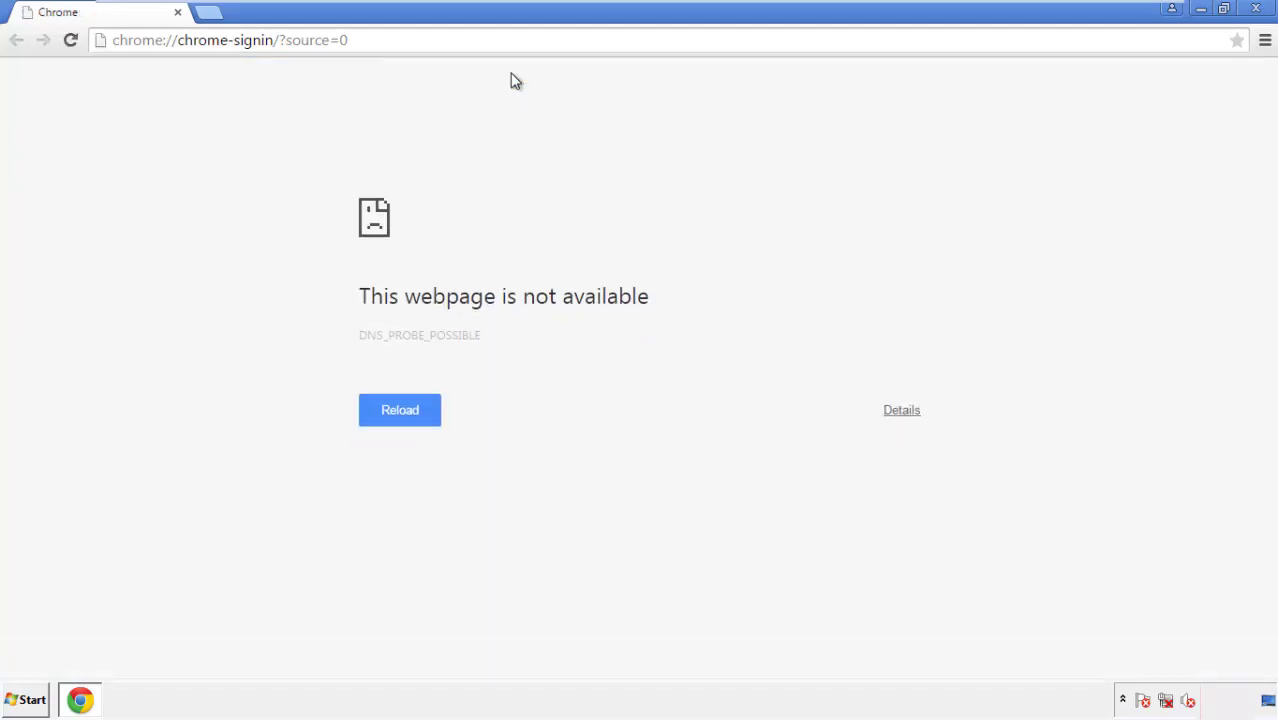
pyautogui.click(1264, 42)
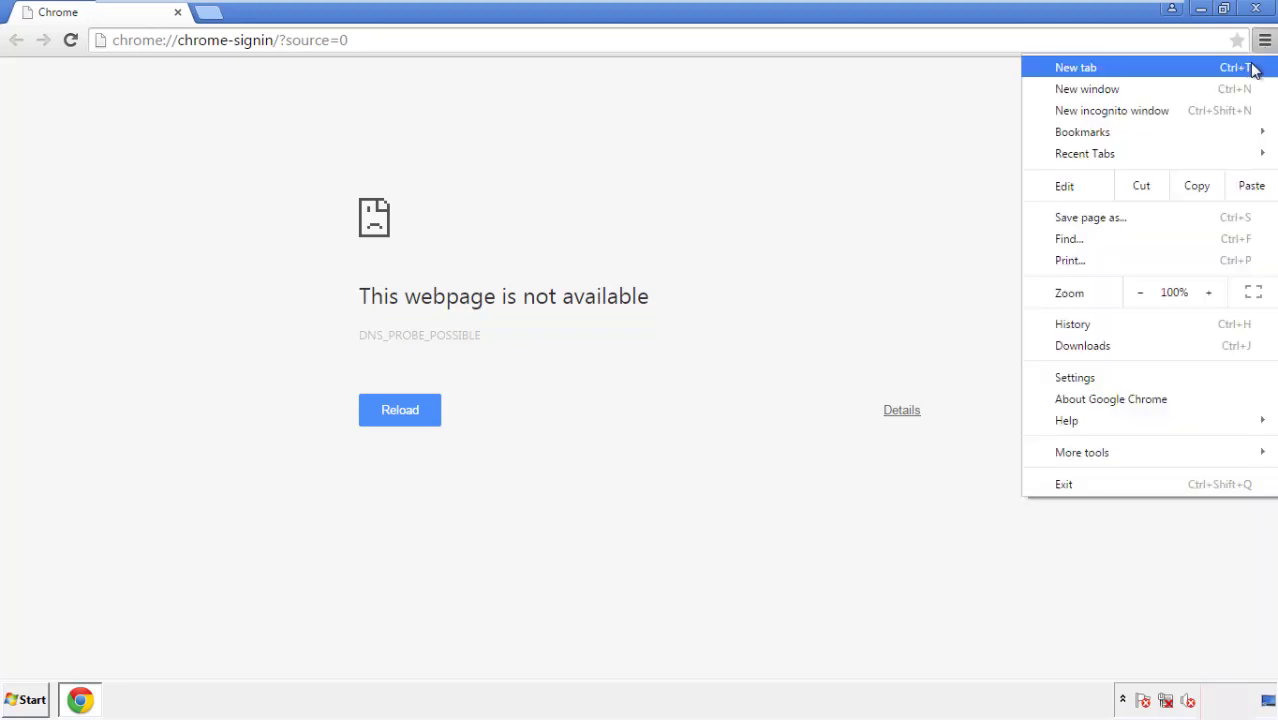
pyautogui.click(1080, 378)
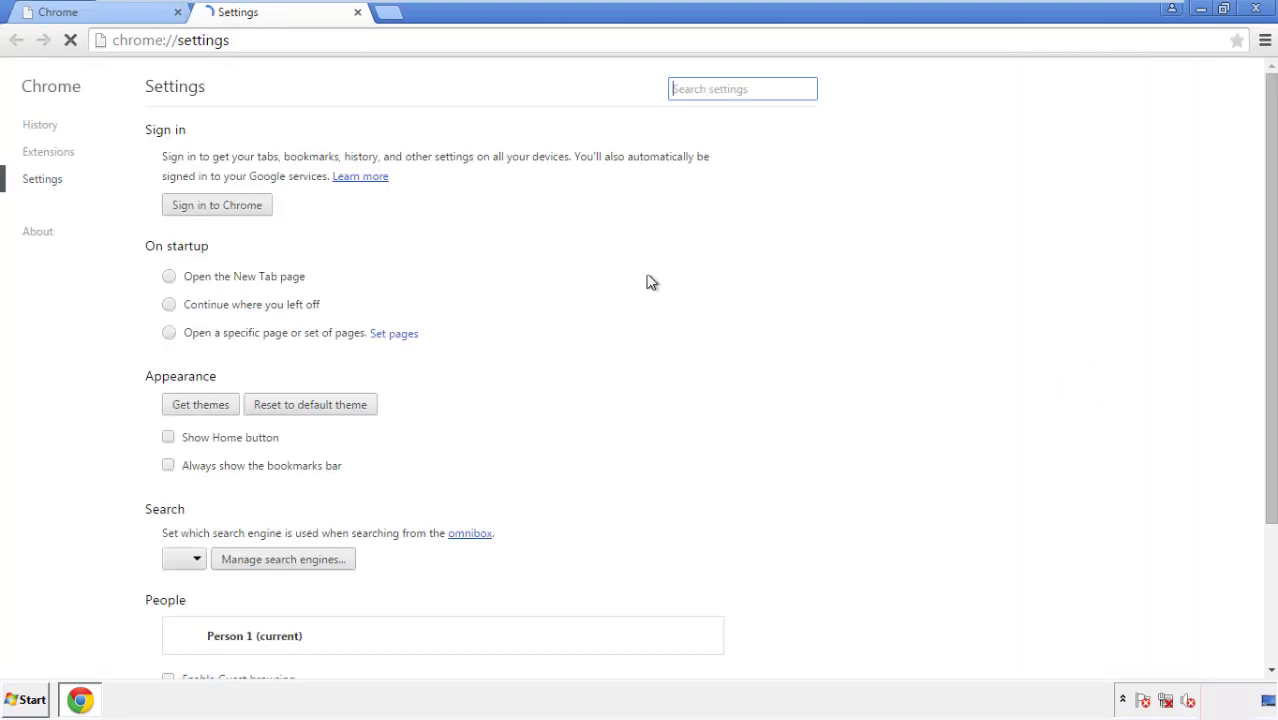
pyautogui.click(45, 128)
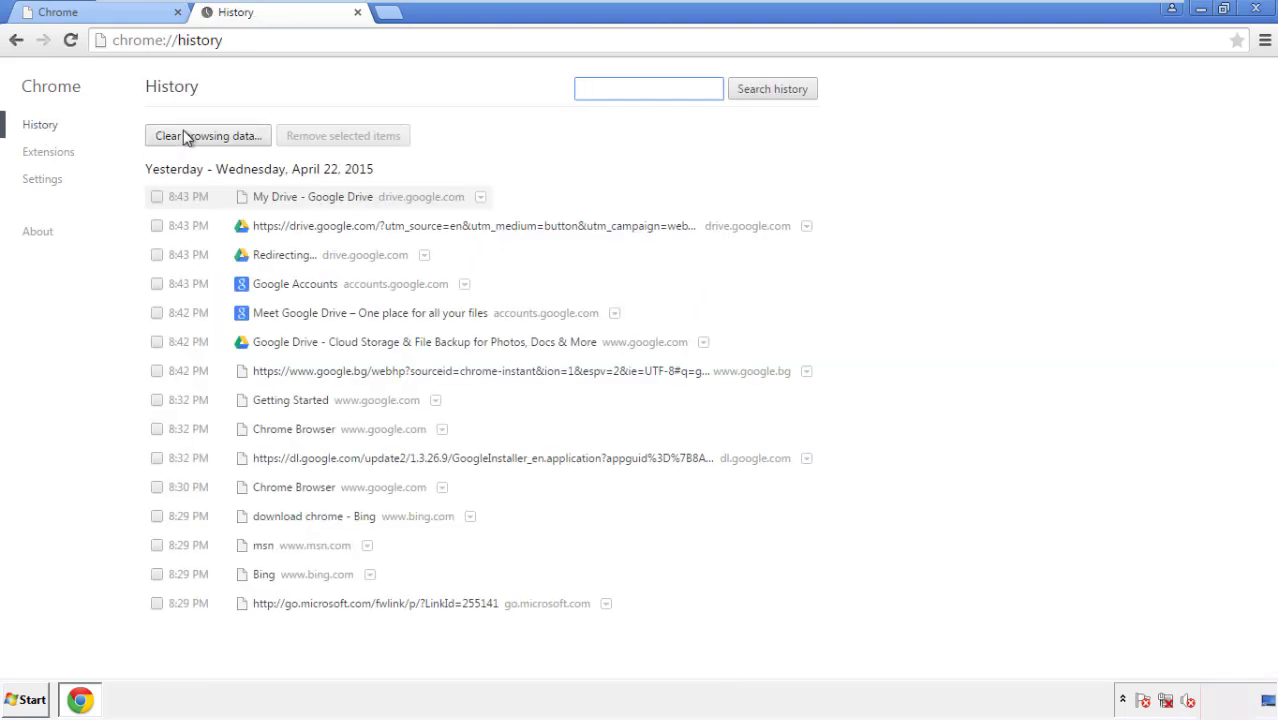
# Step: Clear Chrome browsing data from the beginning of time, including Autofill form data
pyautogui.click(193, 139)
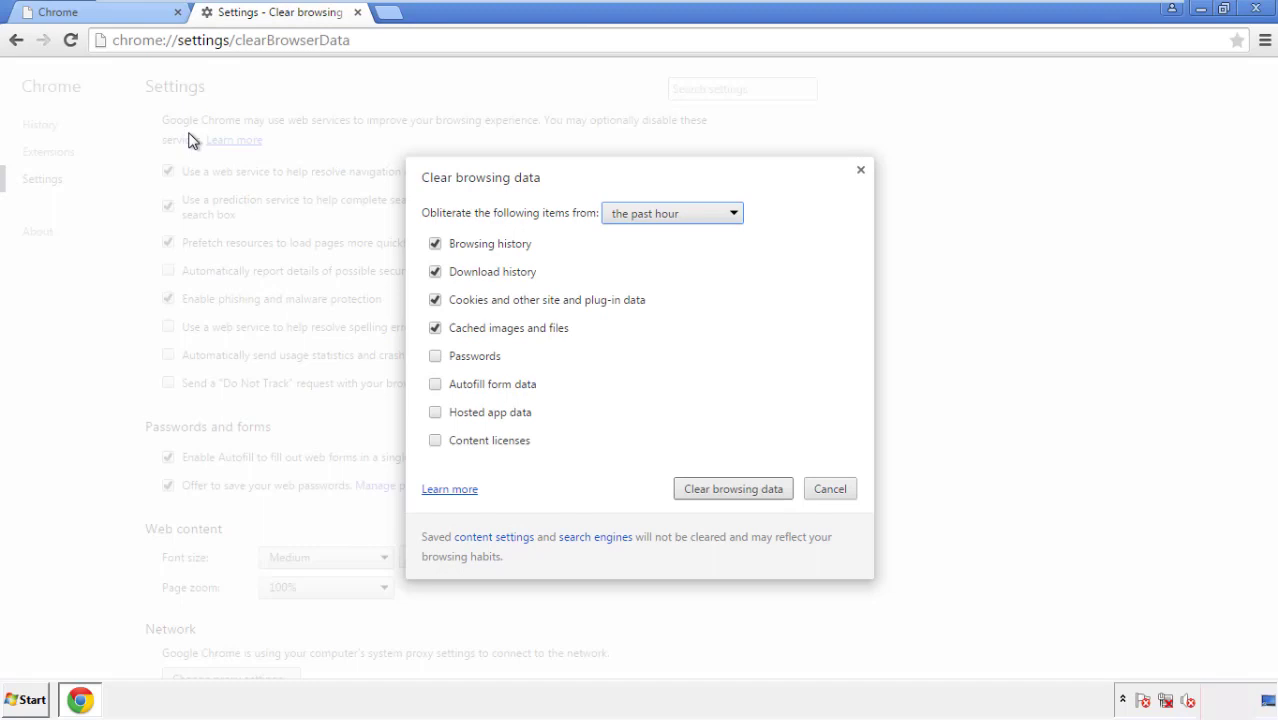
pyautogui.click(643, 214)
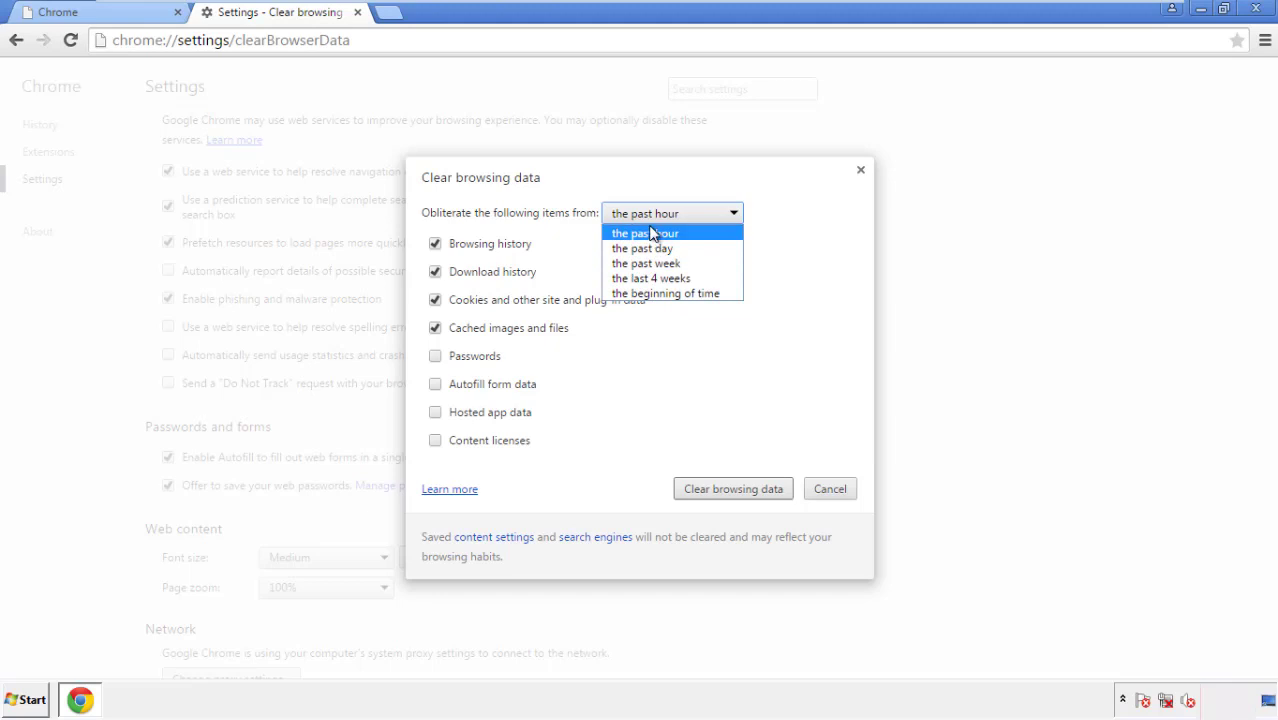
pyautogui.click(640, 294)
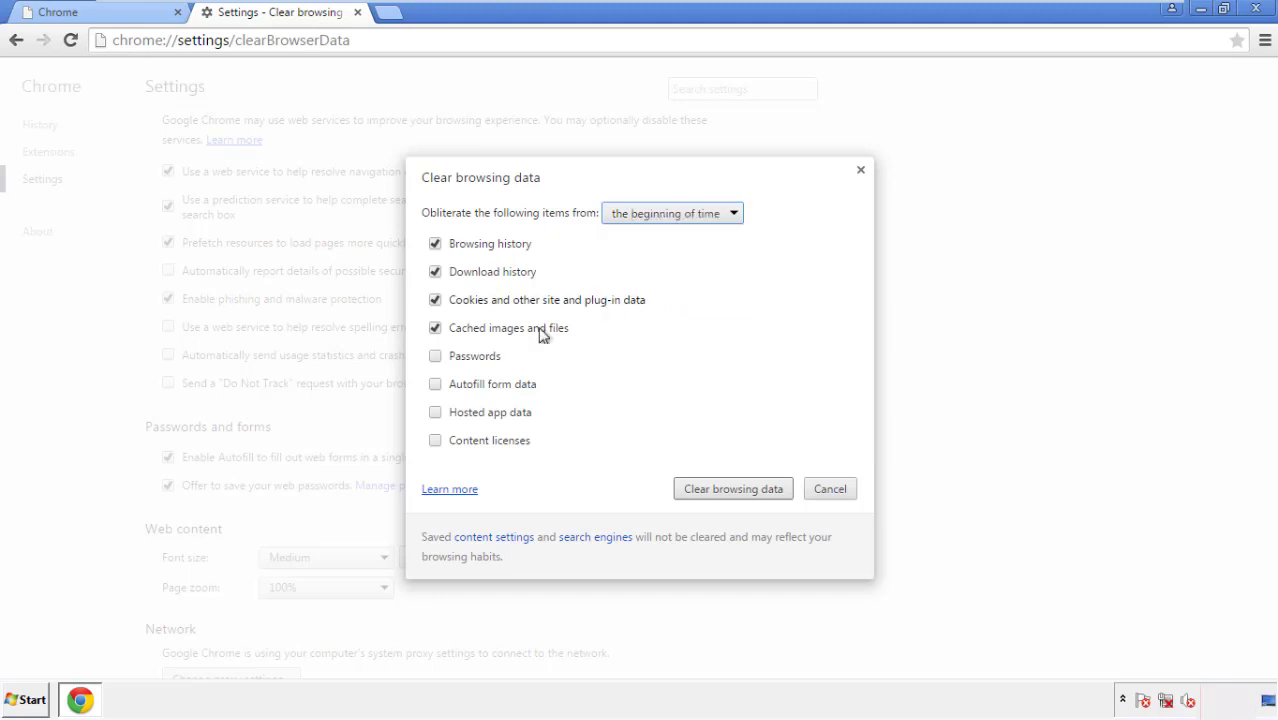
pyautogui.click(440, 386)
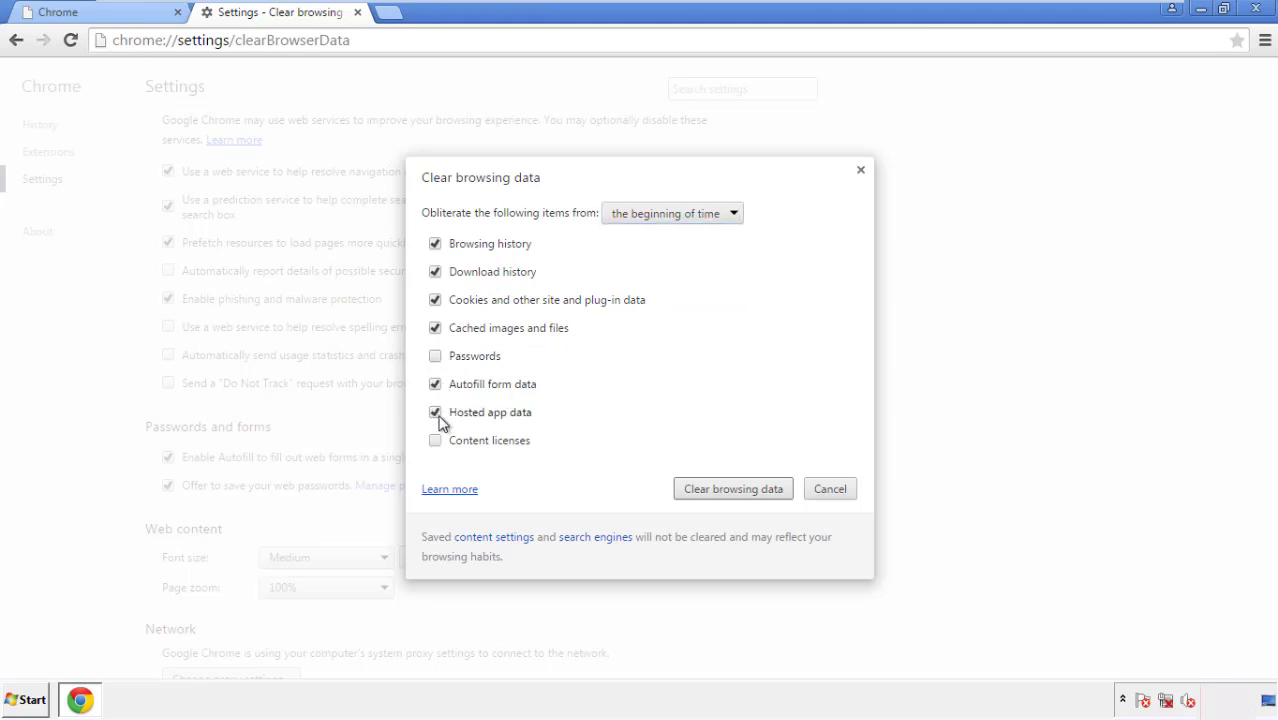
pyautogui.click(714, 490)
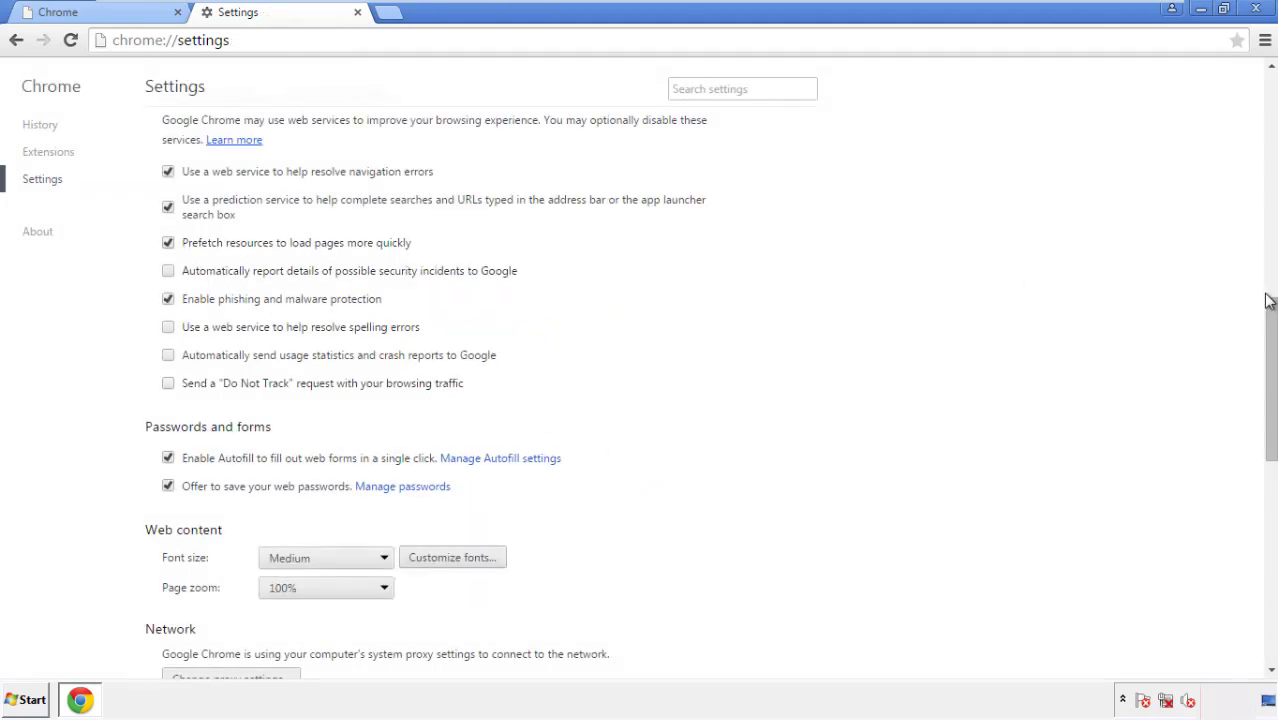
# Step: Reset Chrome settings to defaults from the bottom of Settings, then close Chrome
pyautogui.moveTo(1268, 300); pyautogui.dragTo(1267, 542)
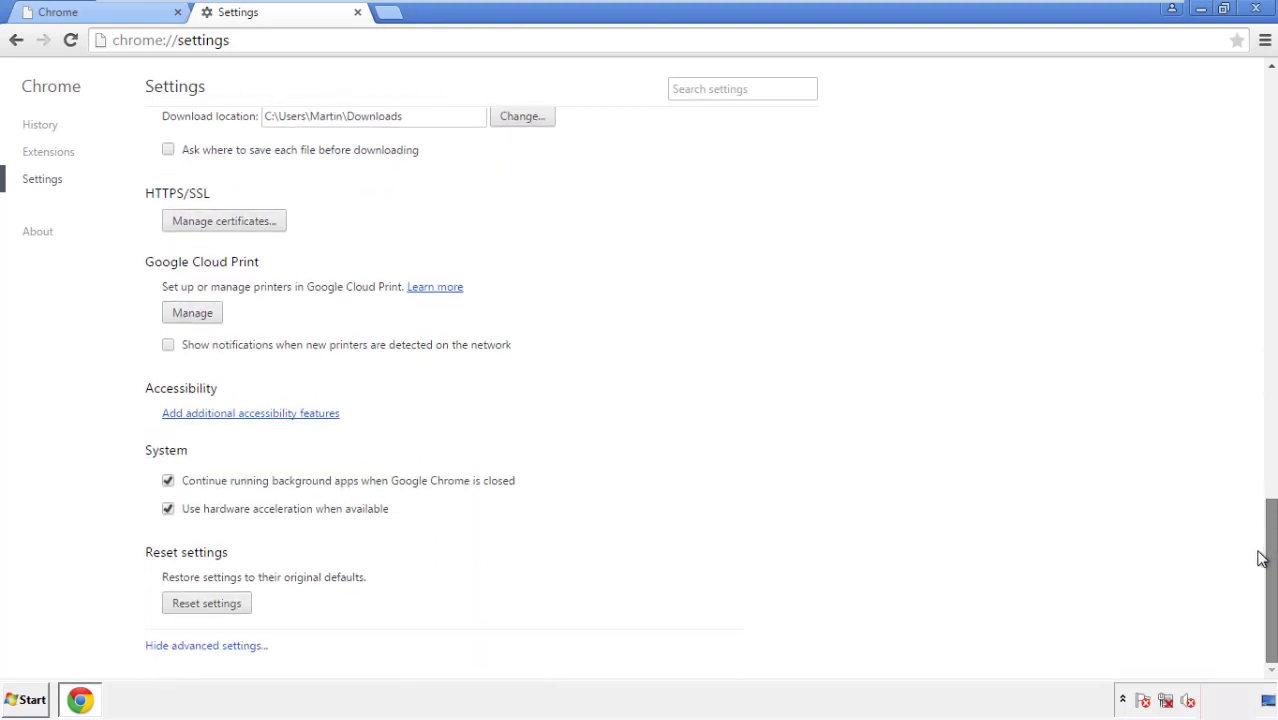
pyautogui.click(240, 610)
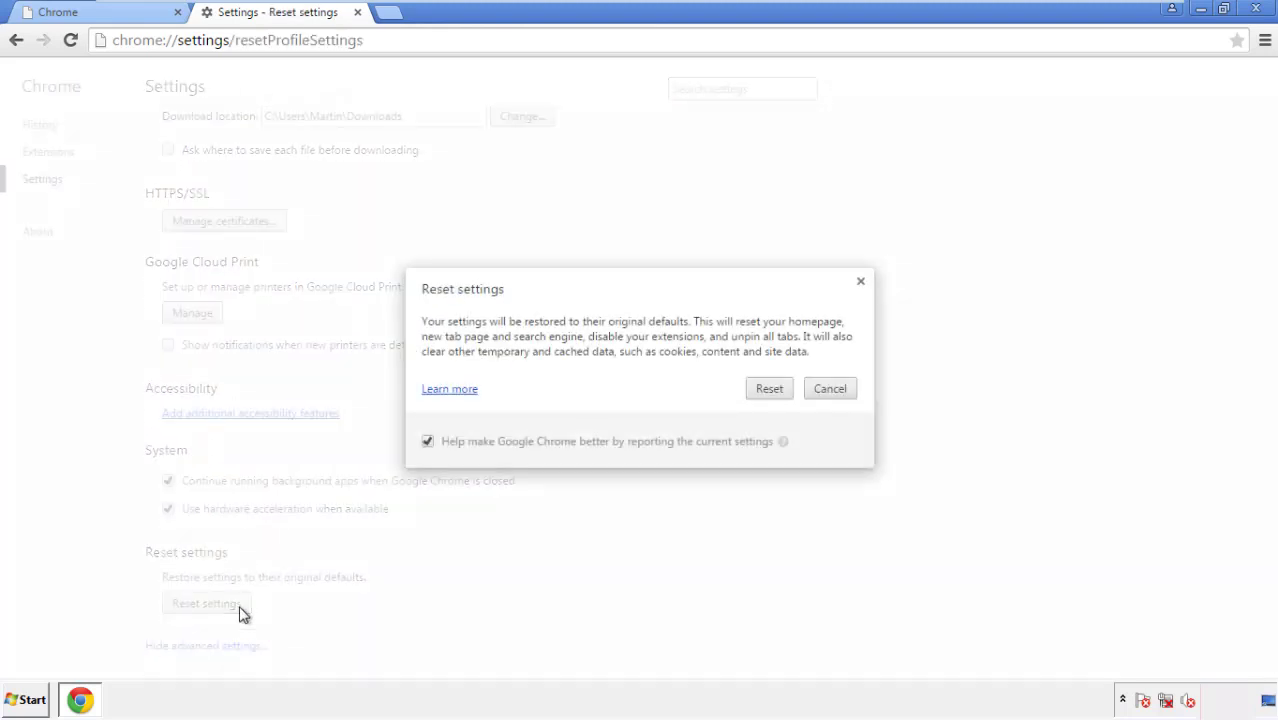
pyautogui.click(770, 389)
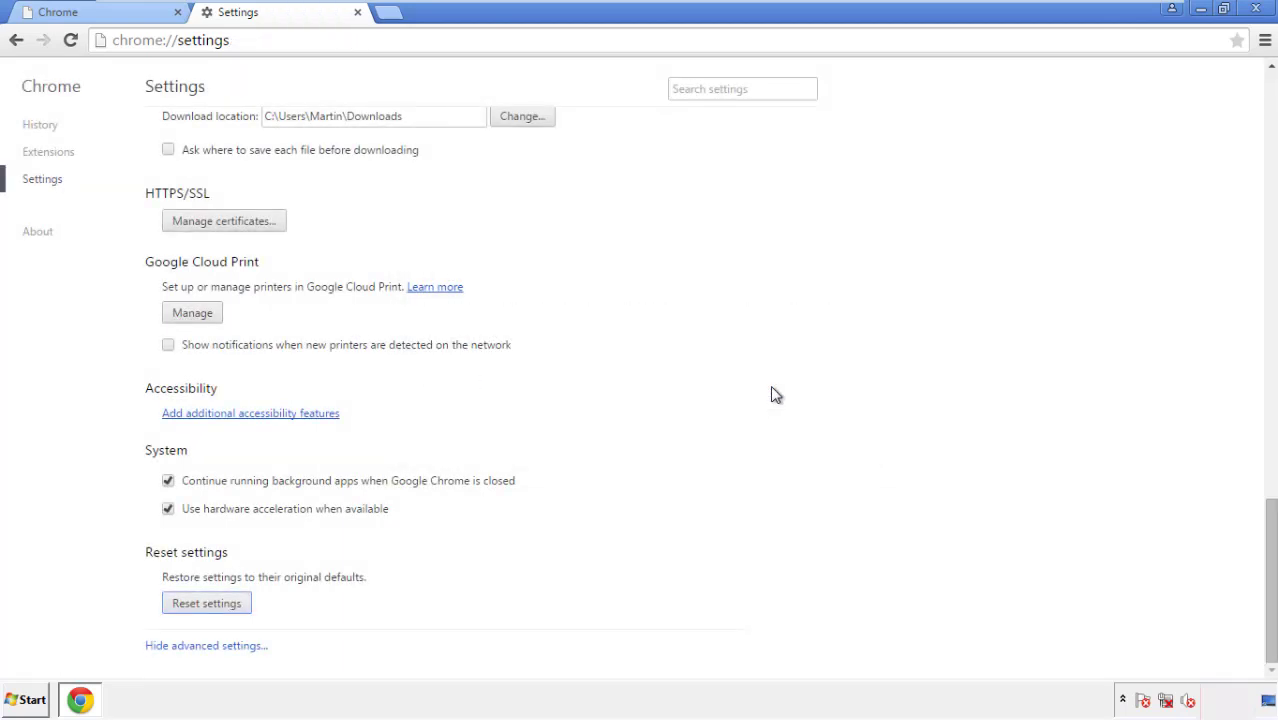
pyautogui.click(1255, 8)
# Step: Launch Firefox, remove Search Mine in the Add-ons manager, and close the browser
pyautogui.click(690, 324)
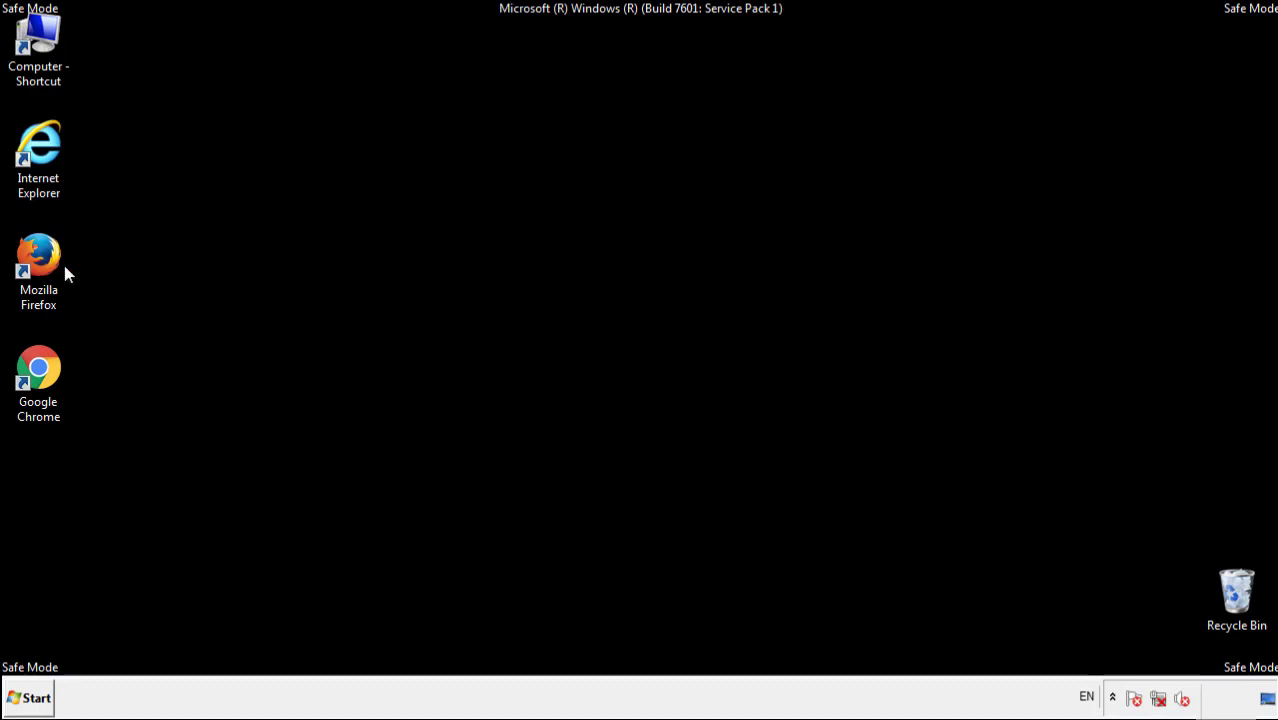
pyautogui.doubleClick(49, 250)
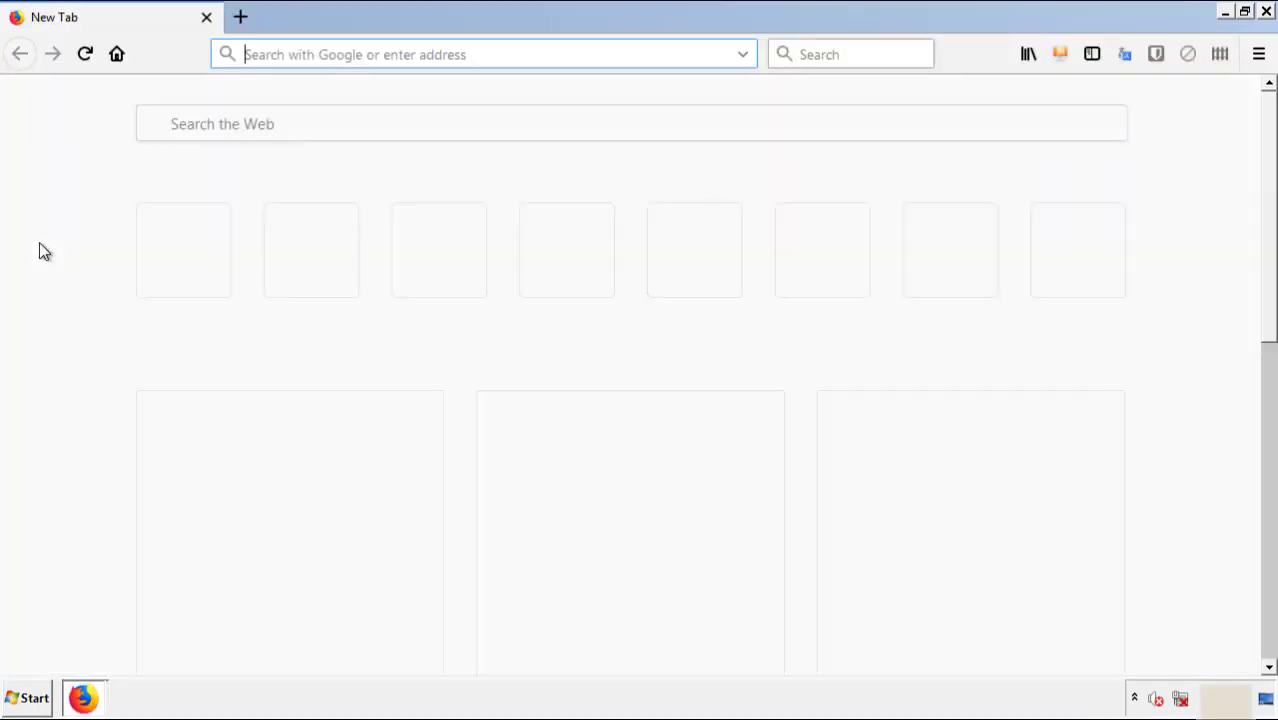
pyautogui.click(1258, 54)
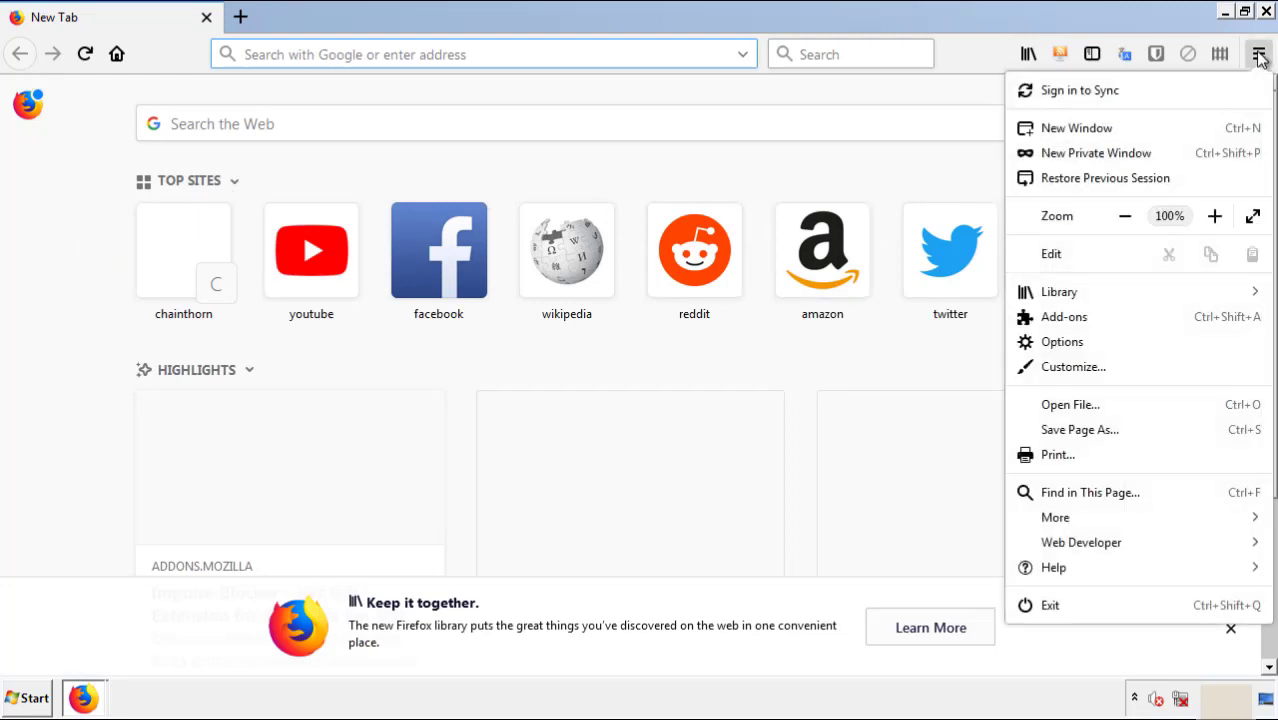
pyautogui.click(1178, 326)
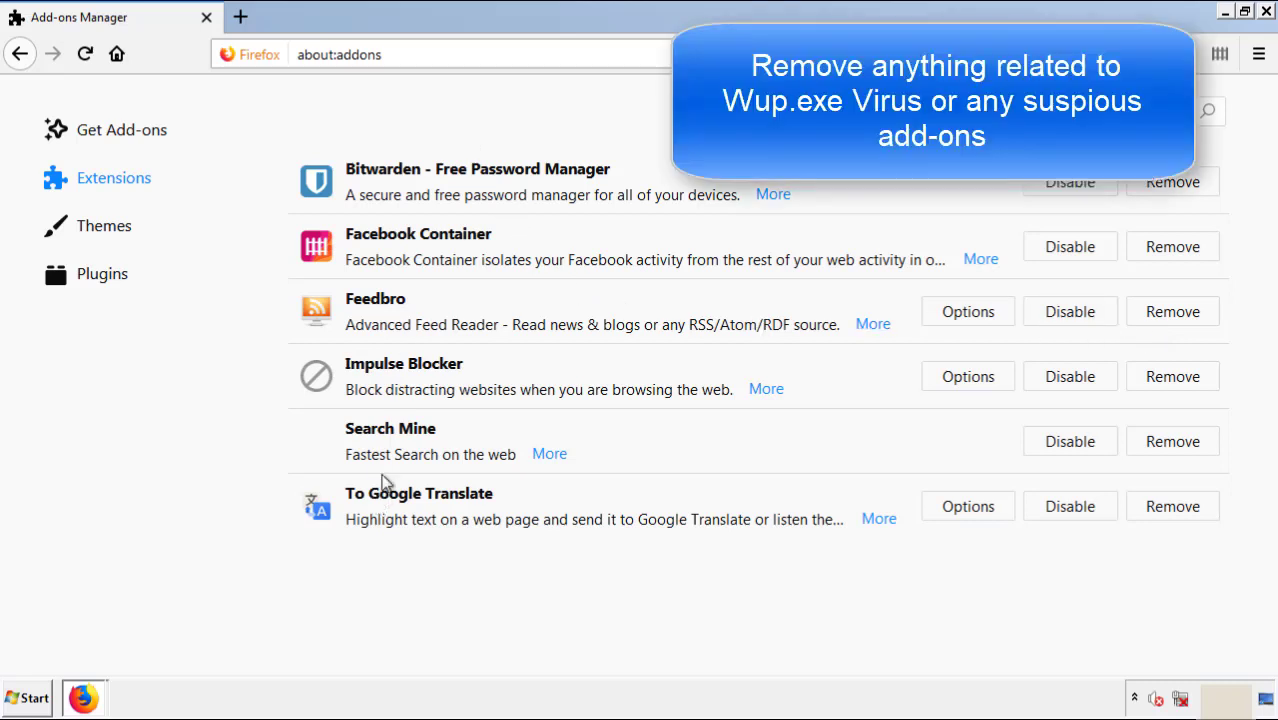
pyautogui.click(1165, 446)
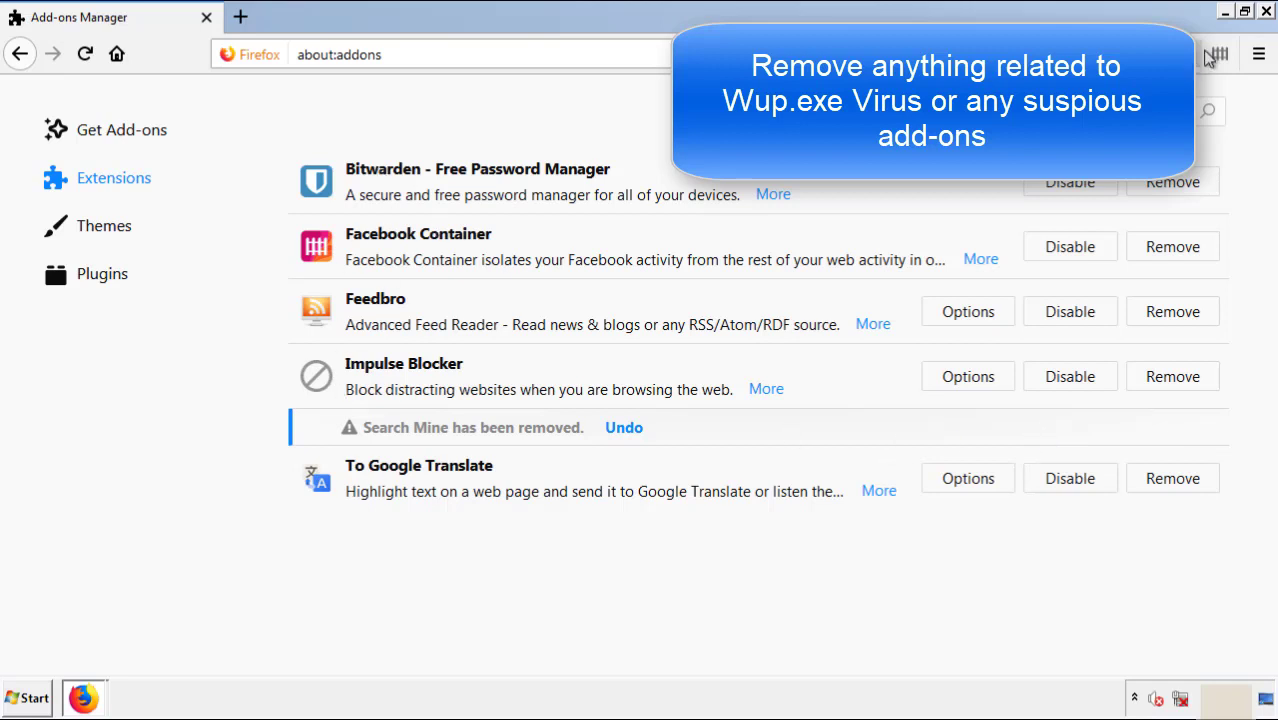
pyautogui.click(1267, 12)
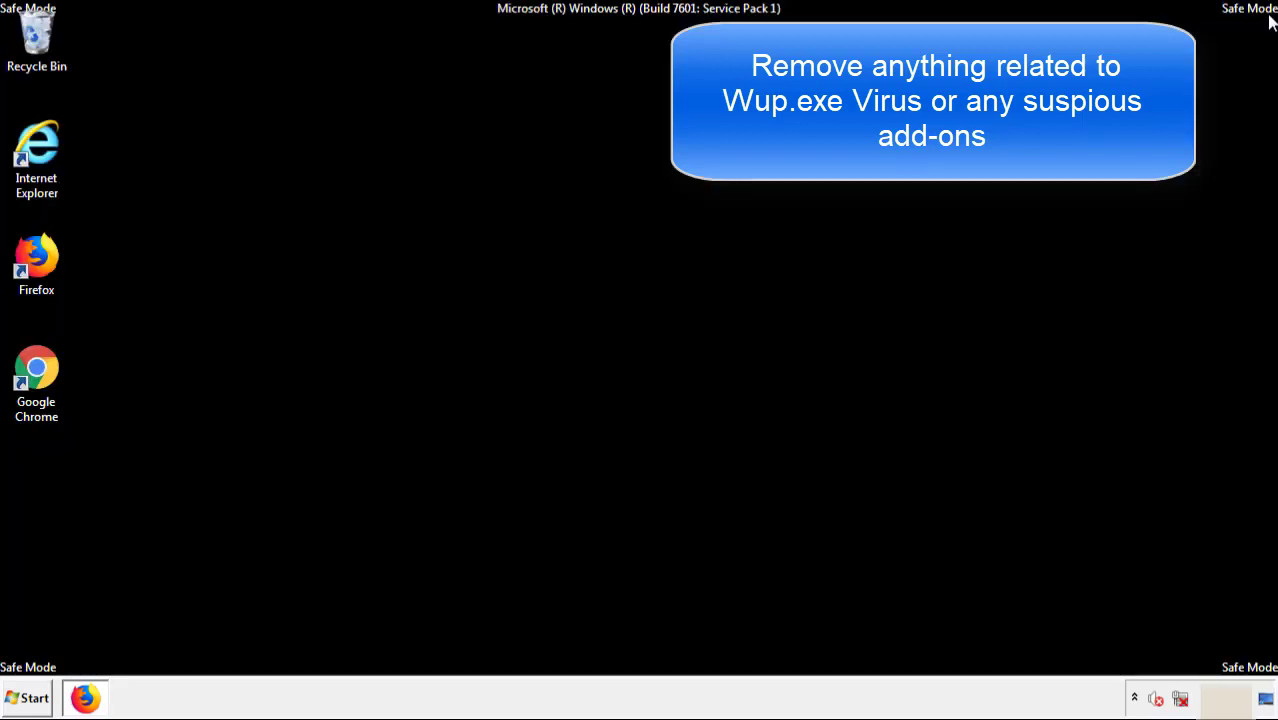
# Step: Launch Chrome and remove the Search Mine extension from the Extensions page, confirming the removal
pyautogui.doubleClick(34, 382)
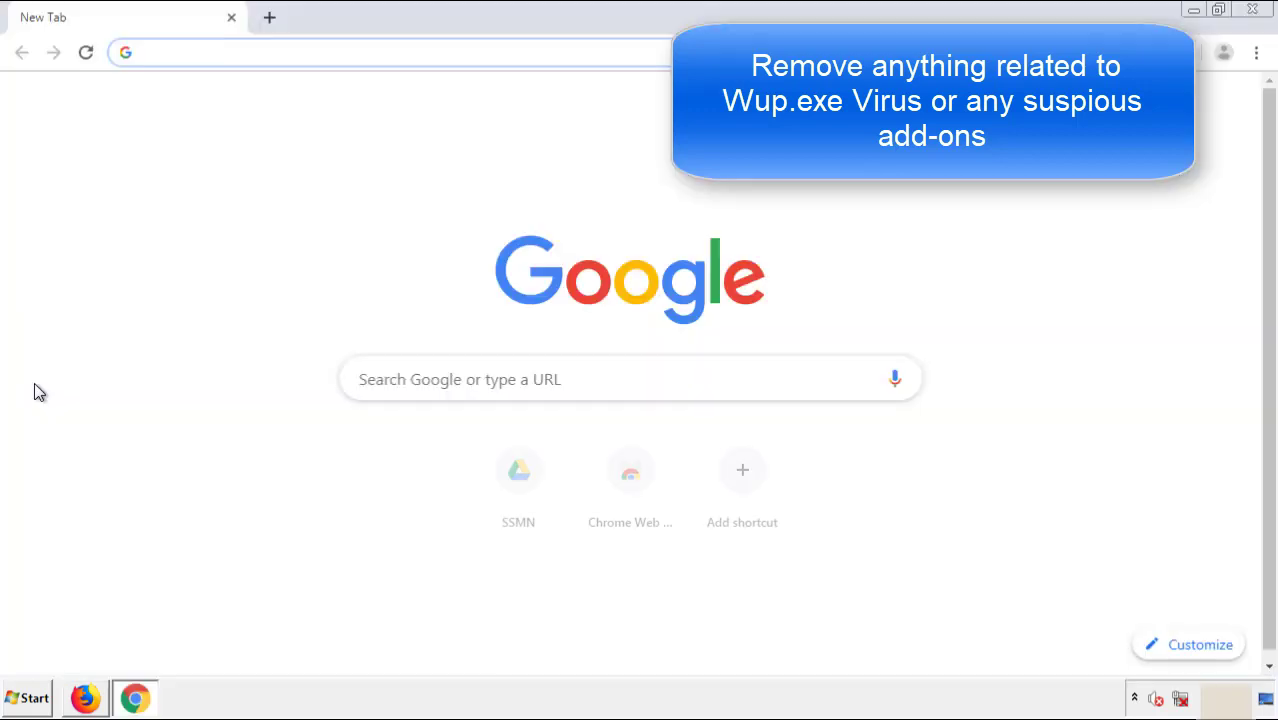
pyautogui.click(1256, 52)
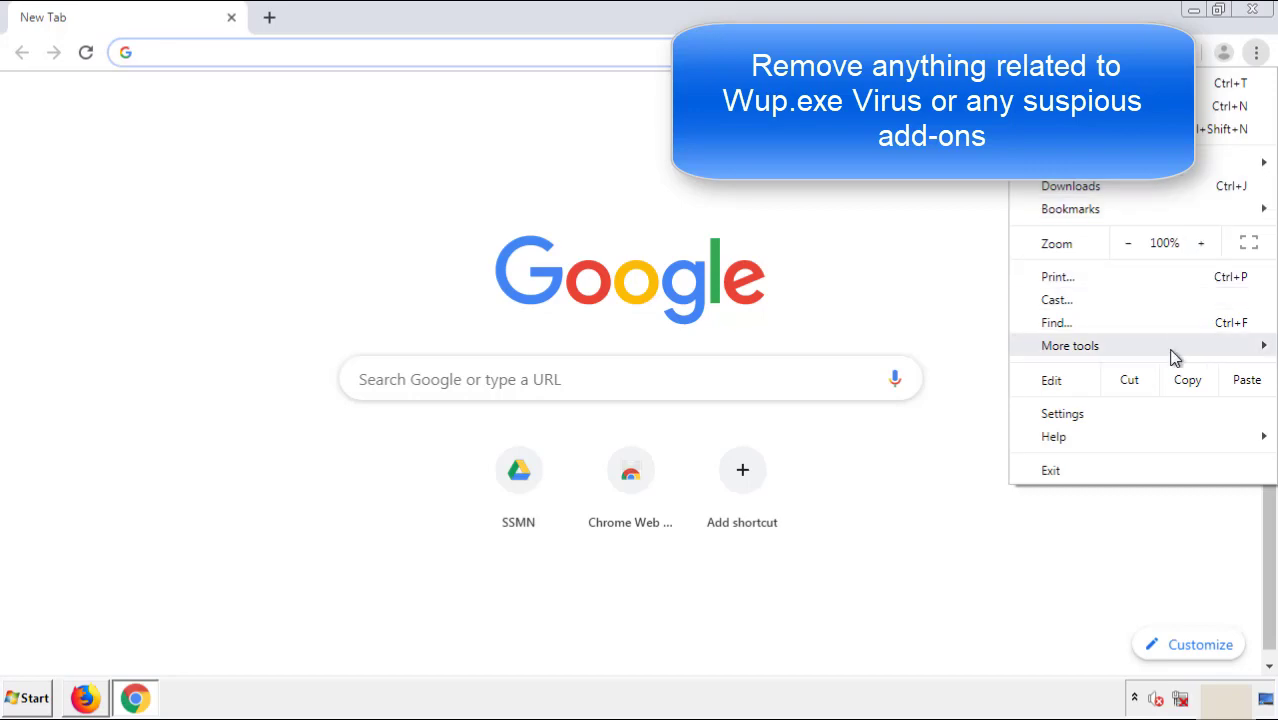
pyautogui.moveTo(1070, 345)
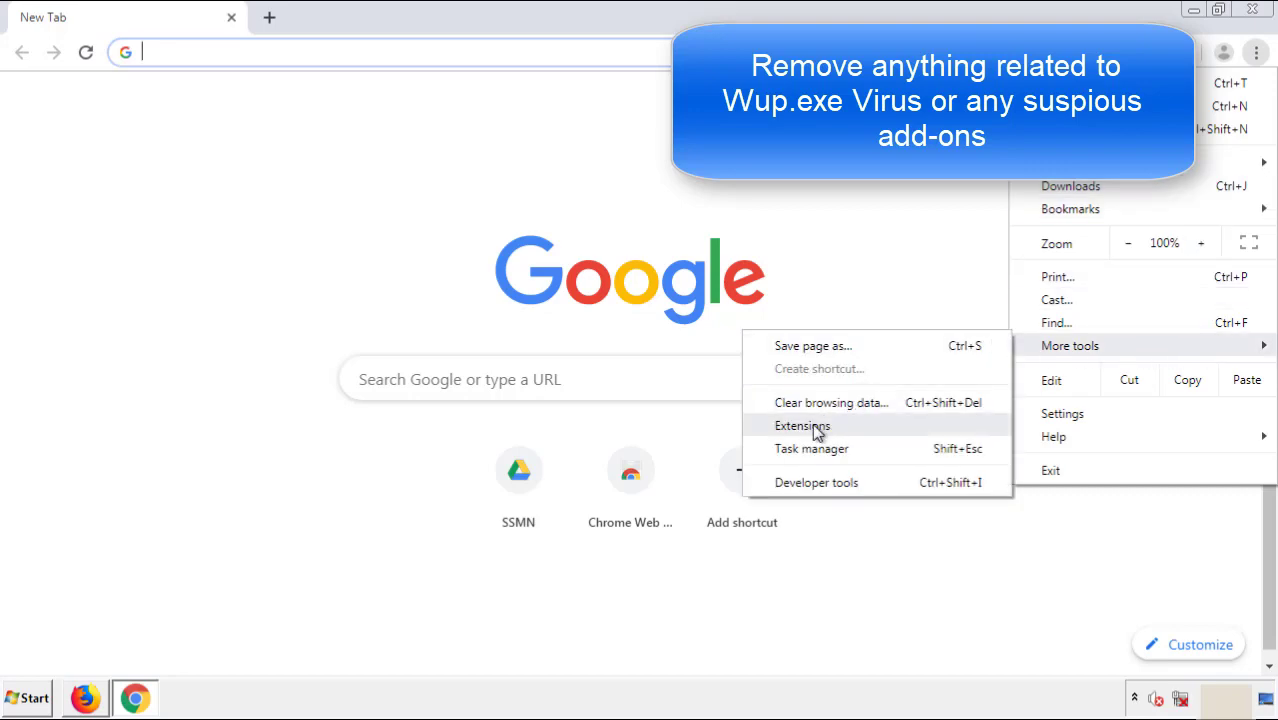
pyautogui.click(810, 425)
pyautogui.scroll(-5, 362, 329)
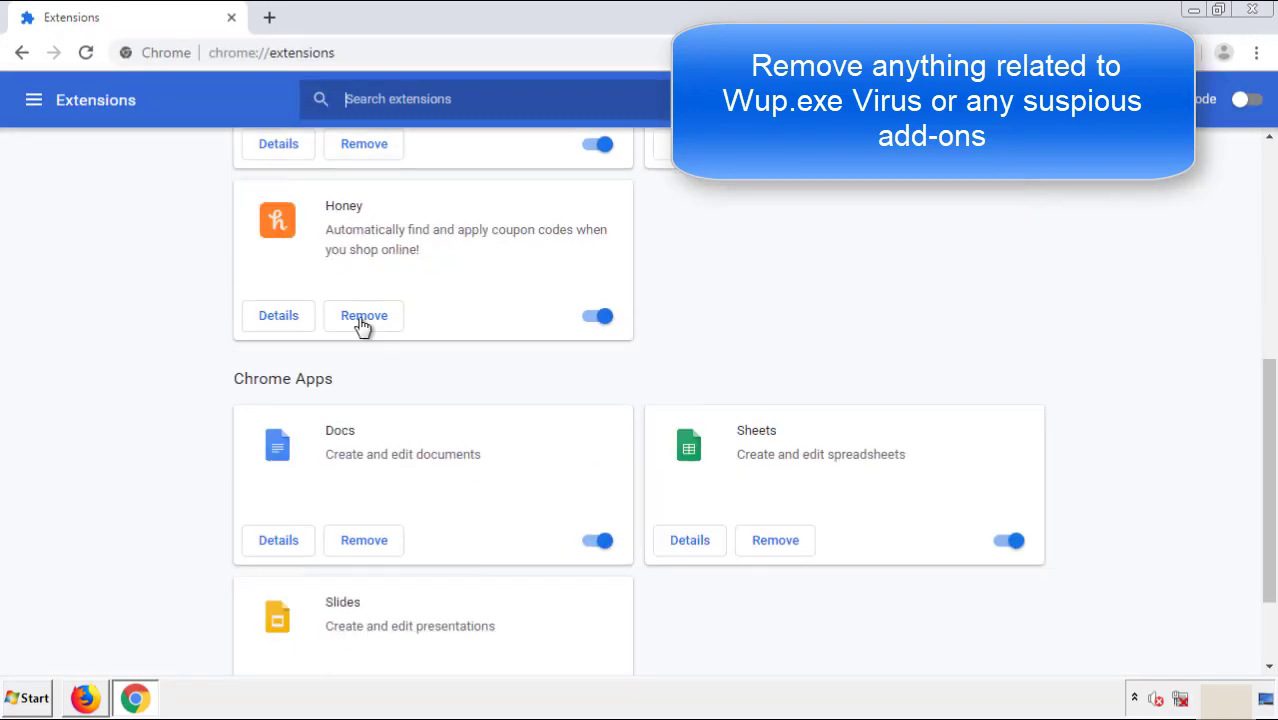
pyautogui.scroll(6, 485, 366)
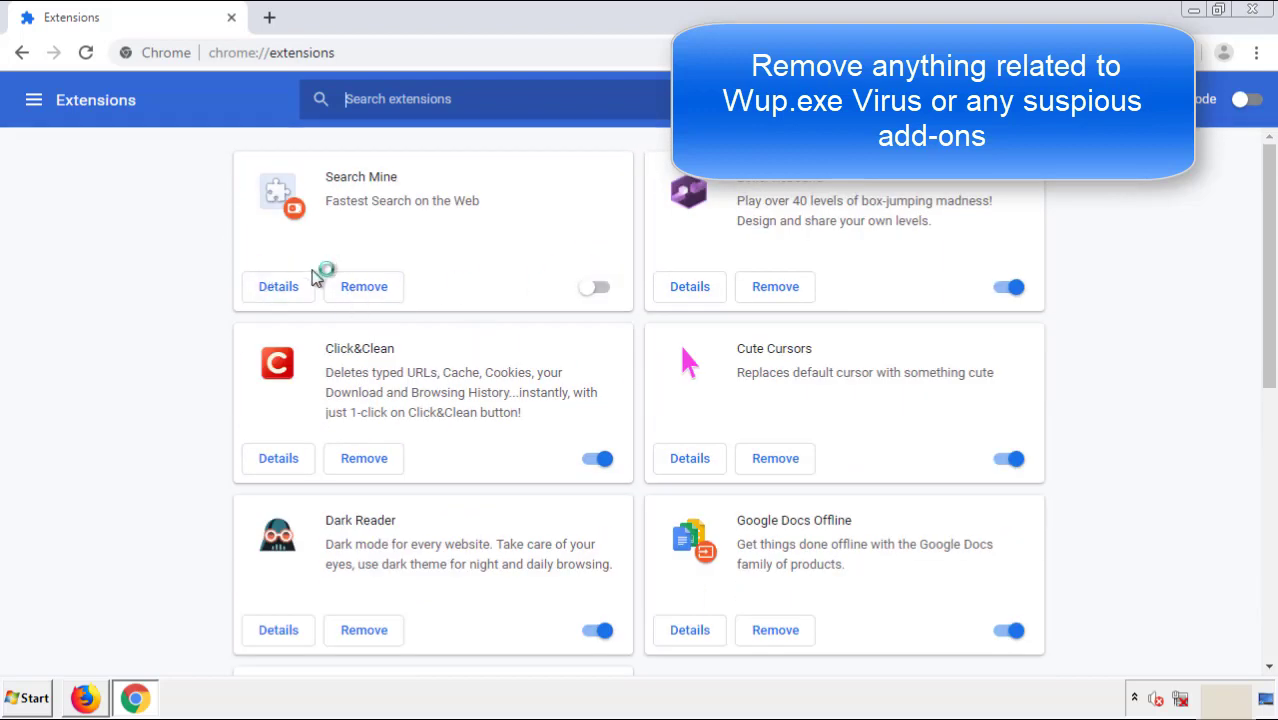
pyautogui.click(362, 290)
pyautogui.click(815, 160)
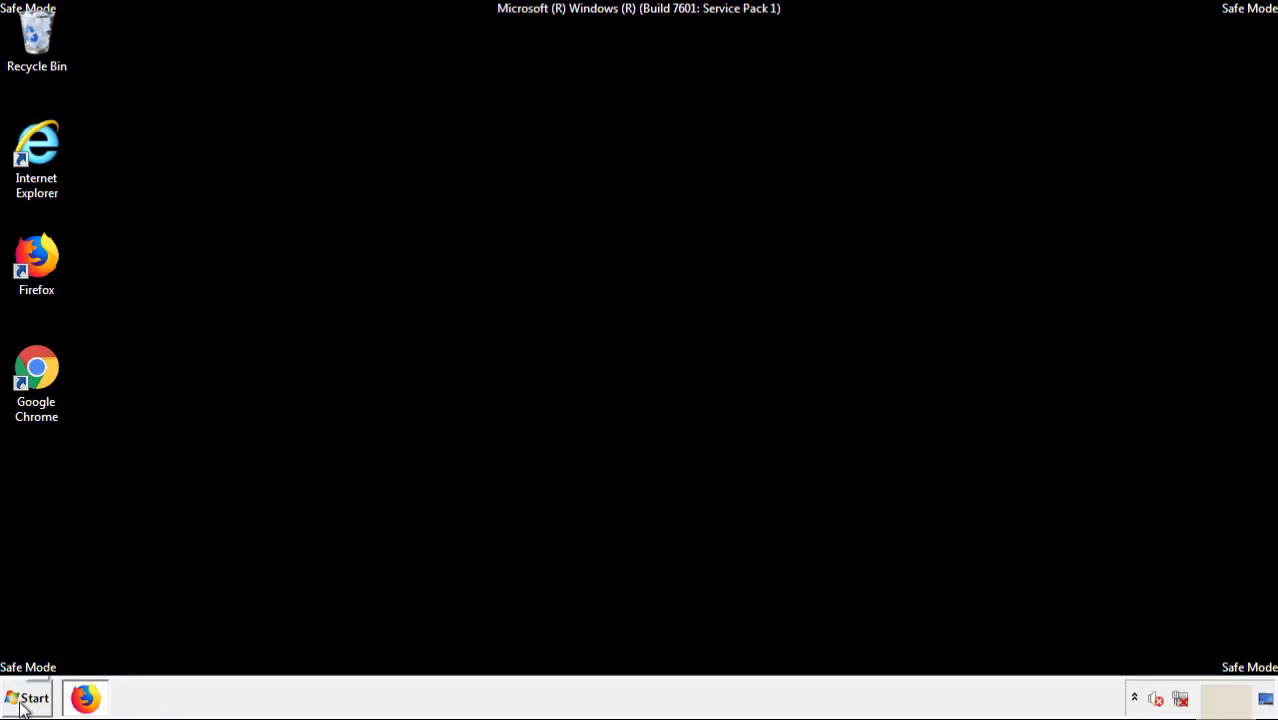
# Step: Open the Start menu to reach the Shut down and Restart options
pyautogui.click(24, 702)
pyautogui.moveTo(345, 655)
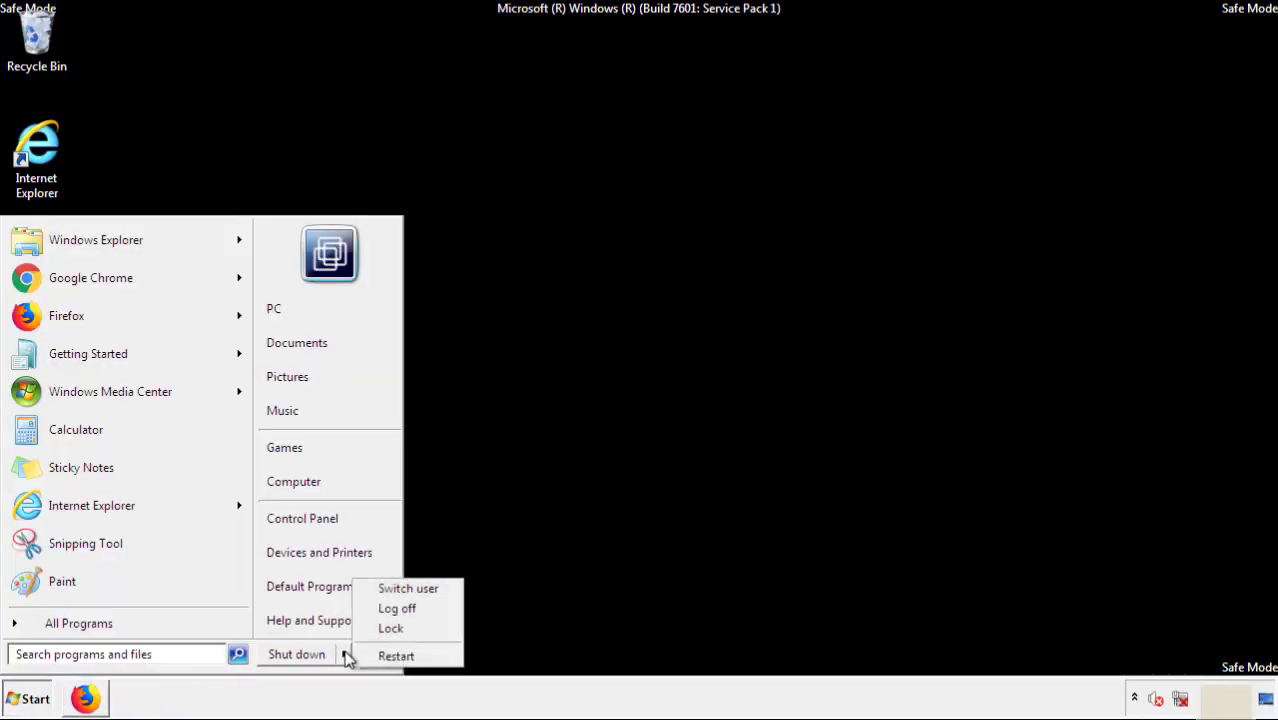